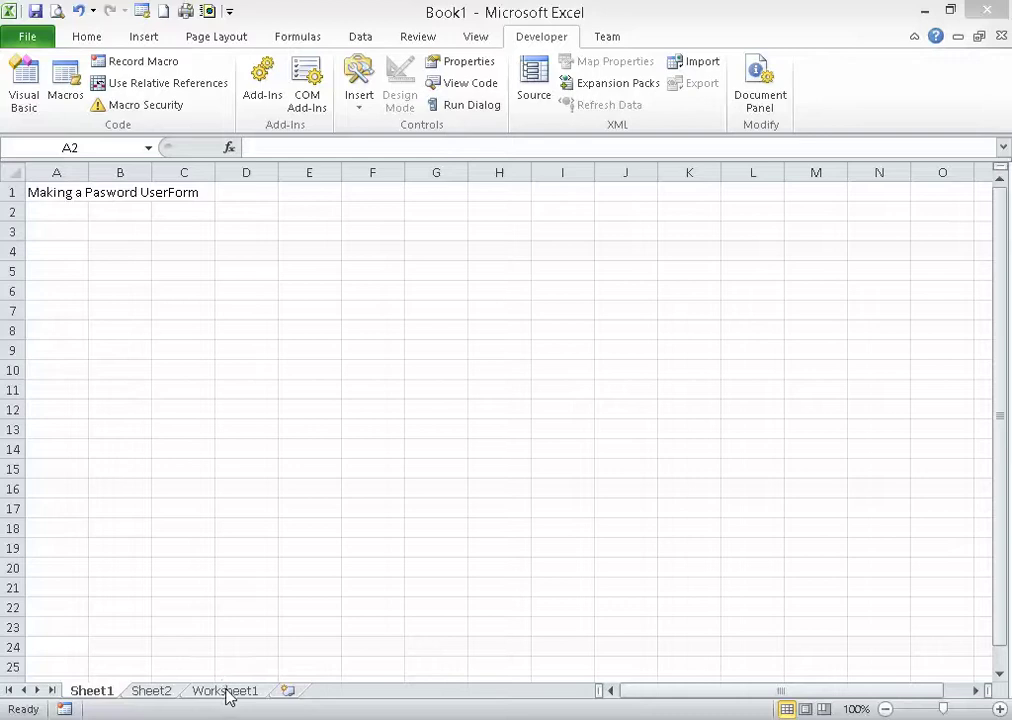
Hide the Worksheet1 sheet and return to Sheet1
{"action": "right_click", "coordinate": [226, 689]}
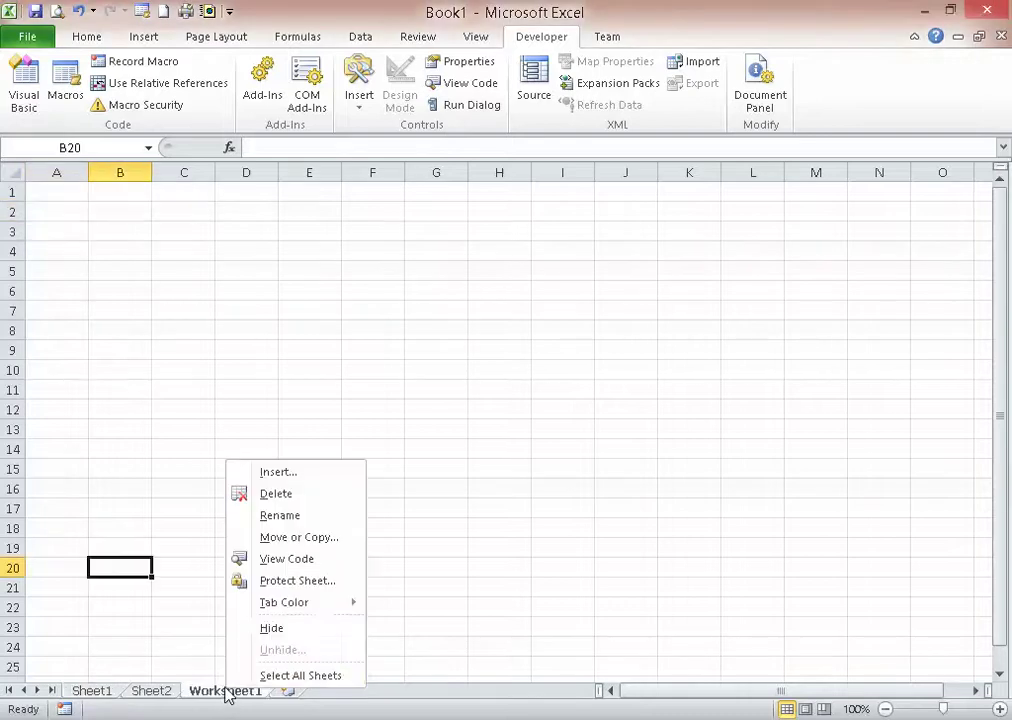
{"action": "left_click", "coordinate": [276, 630]}
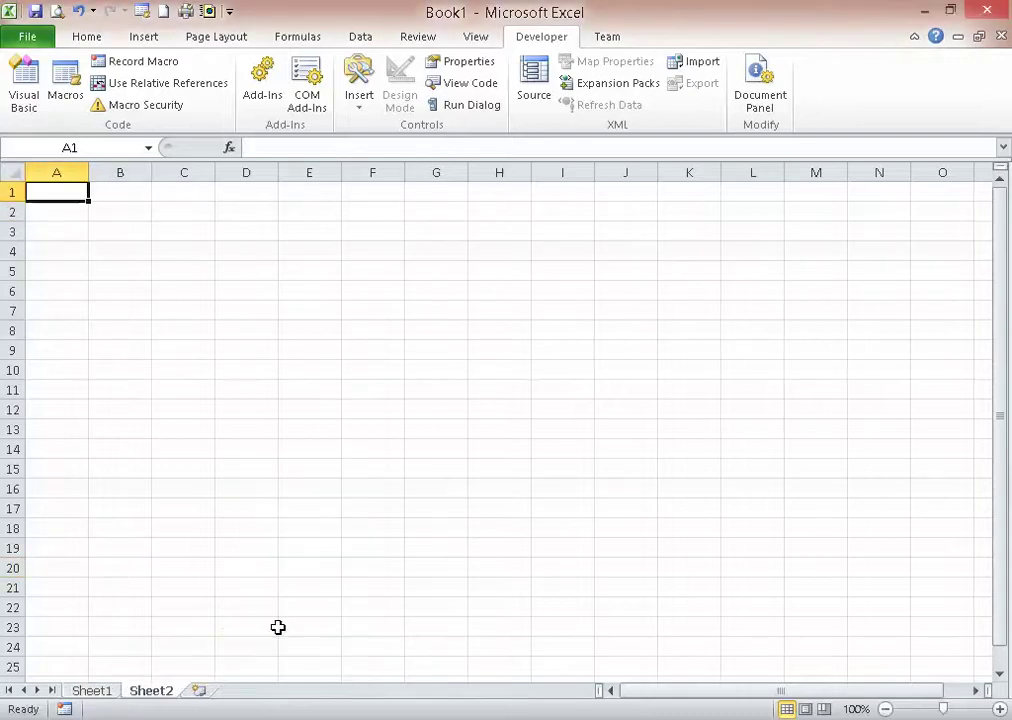
{"action": "left_click", "coordinate": [115, 690]}
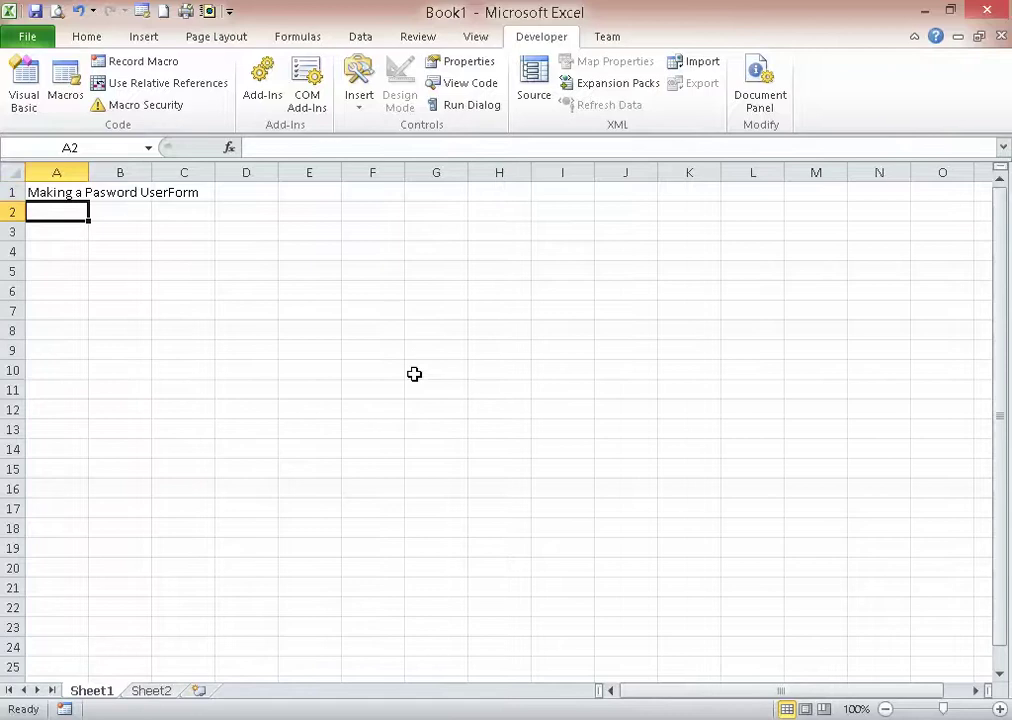
Draw a form button over B3:D5 and create a new Button1_Click macro for it
{"action": "left_click", "coordinate": [363, 87]}
{"action": "left_click", "coordinate": [351, 145]}
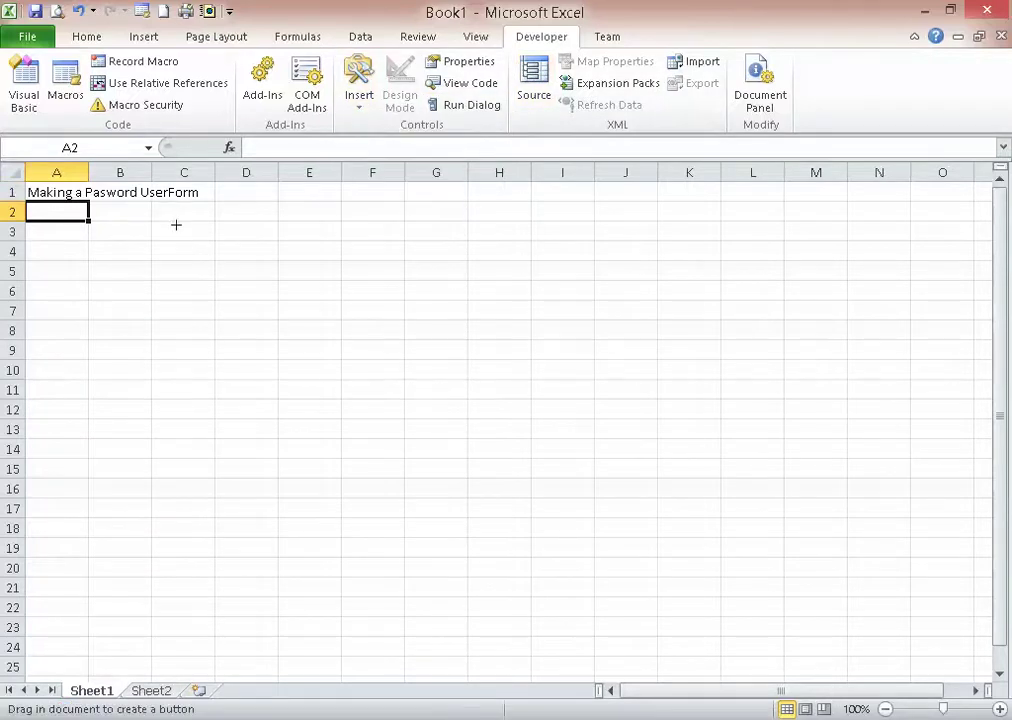
{"action": "left_click_drag", "start_coordinate": [112, 230], "coordinate": [271, 285]}
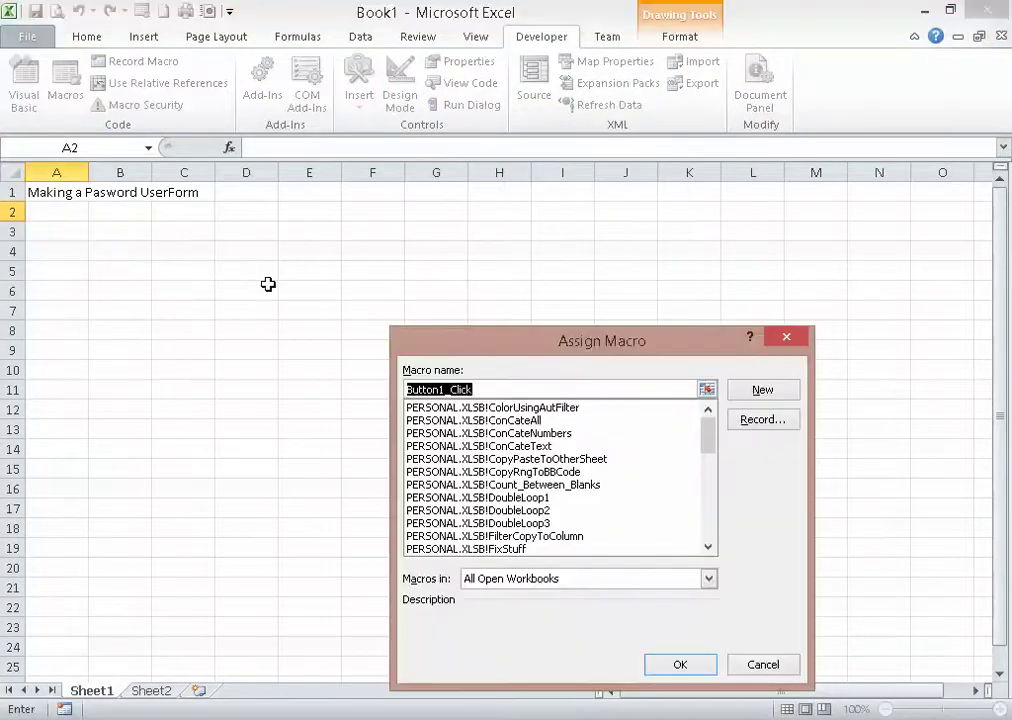
{"action": "left_click", "coordinate": [762, 390]}
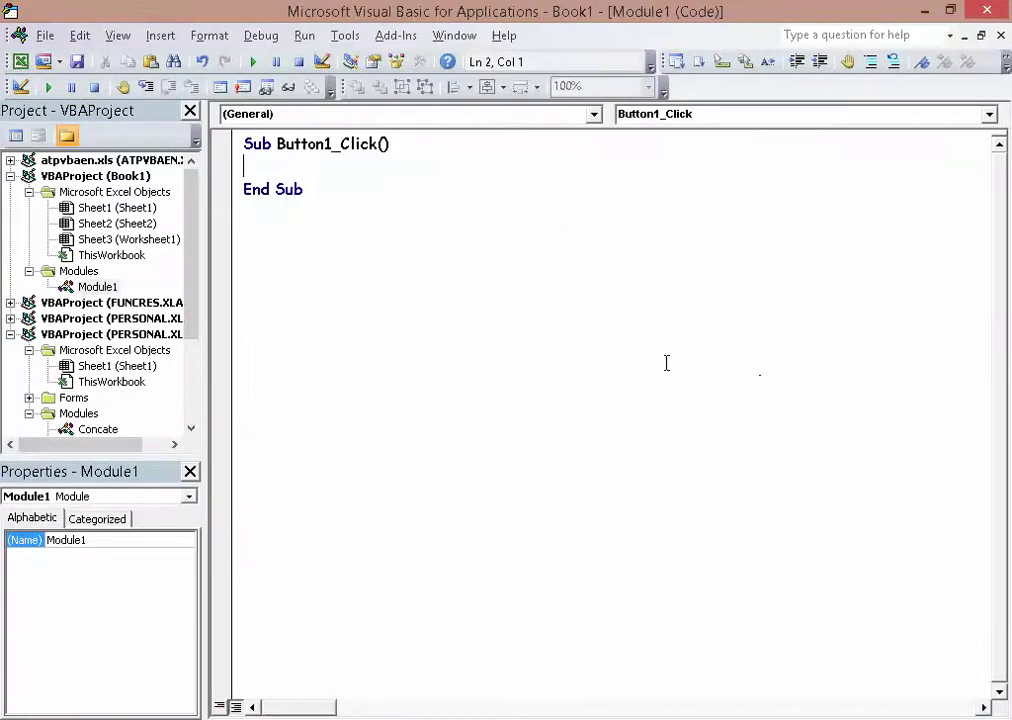
Make Button1_Click run userform1.Show and add a new UserForm1 to the project
{"action": "type", "text": "userform1.sh"}
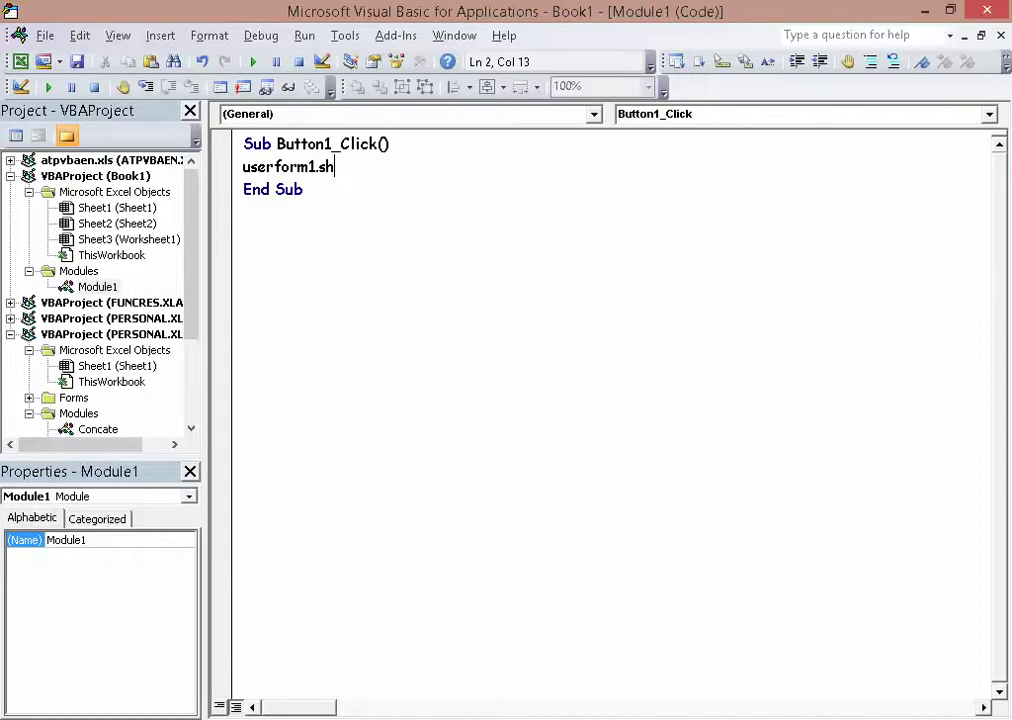
{"action": "type", "text": "ow"}
{"action": "left_click", "coordinate": [307, 277]}
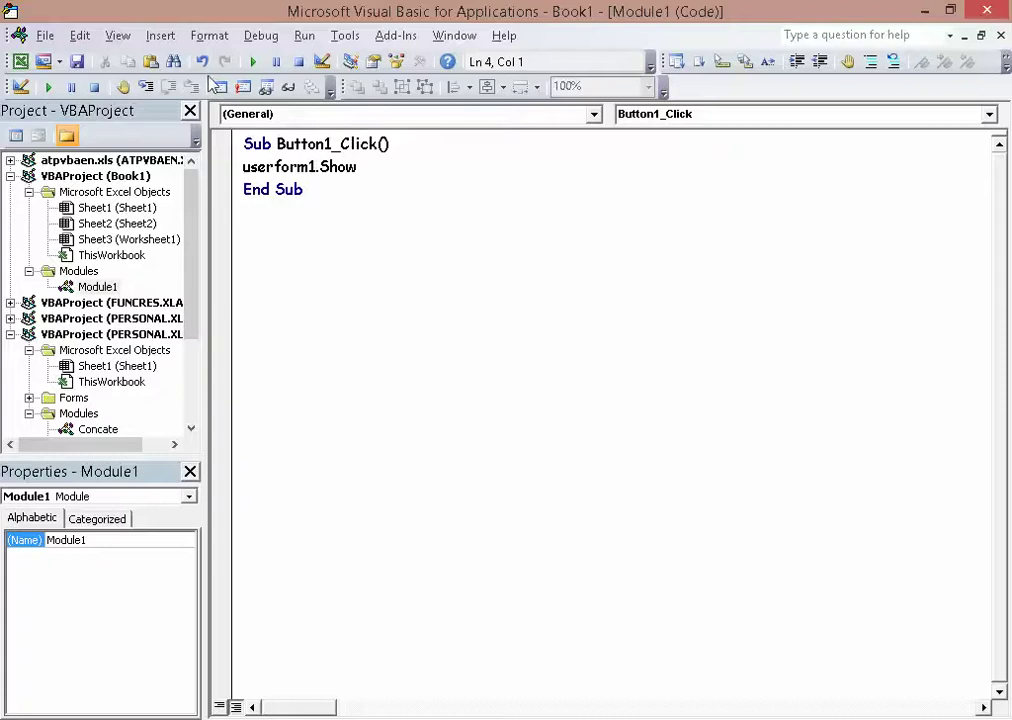
{"action": "left_click", "coordinate": [158, 36]}
{"action": "left_click", "coordinate": [192, 81]}
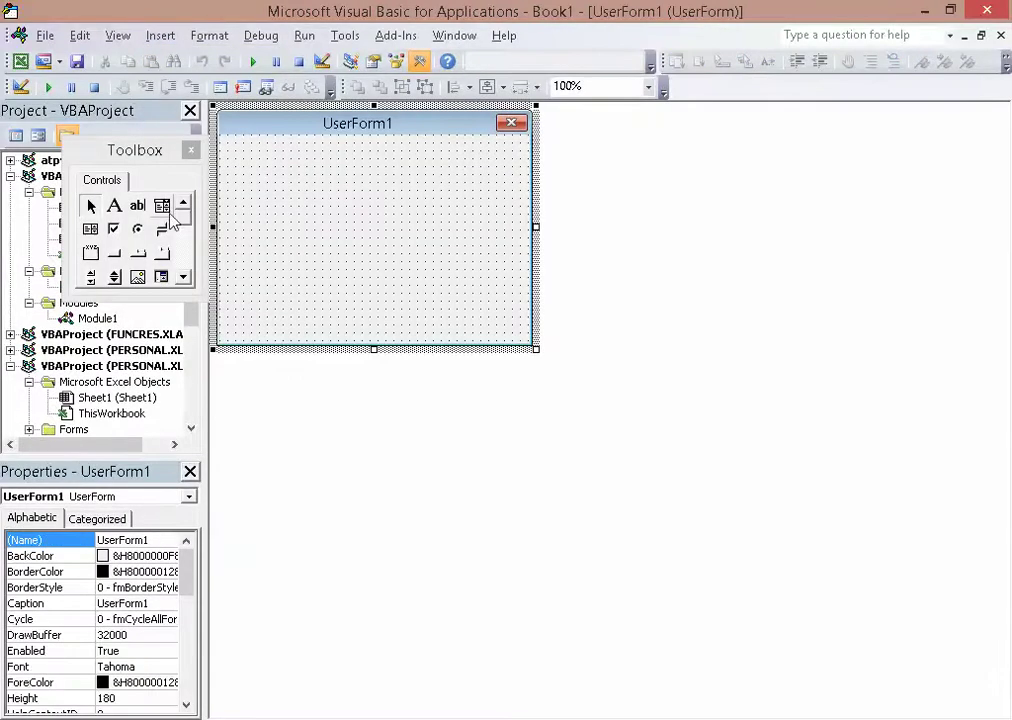
Draw a wide TextBox1 near the top of UserForm1 and set its PasswordChar to *
{"action": "left_click", "coordinate": [139, 207]}
{"action": "left_click", "coordinate": [139, 207]}
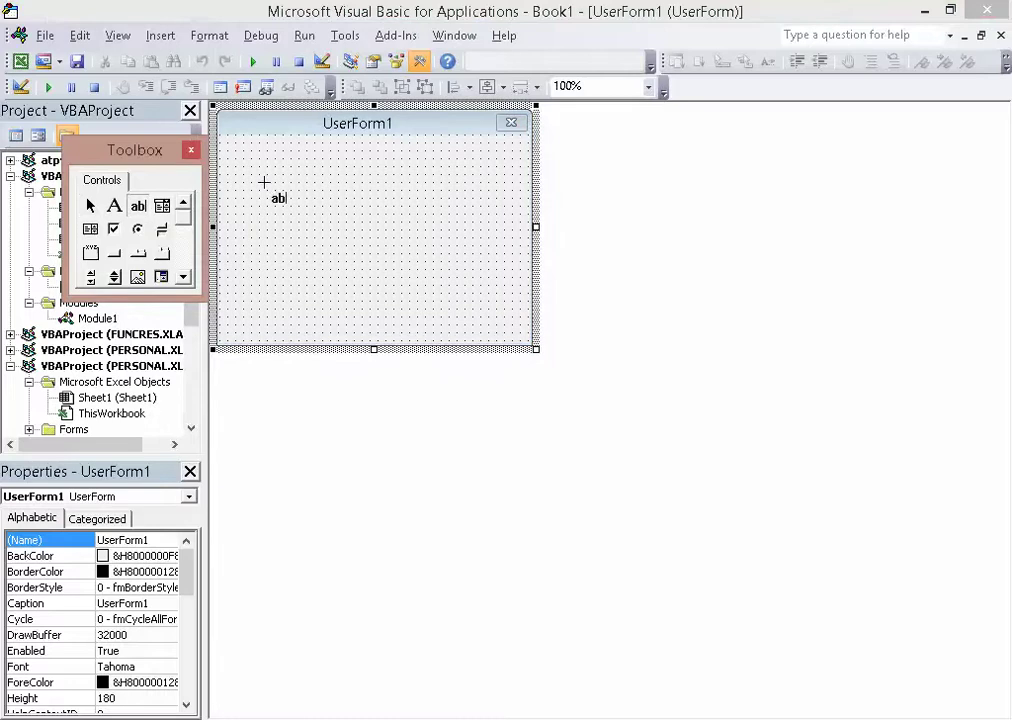
{"action": "left_click_drag", "start_coordinate": [266, 157], "coordinate": [489, 209]}
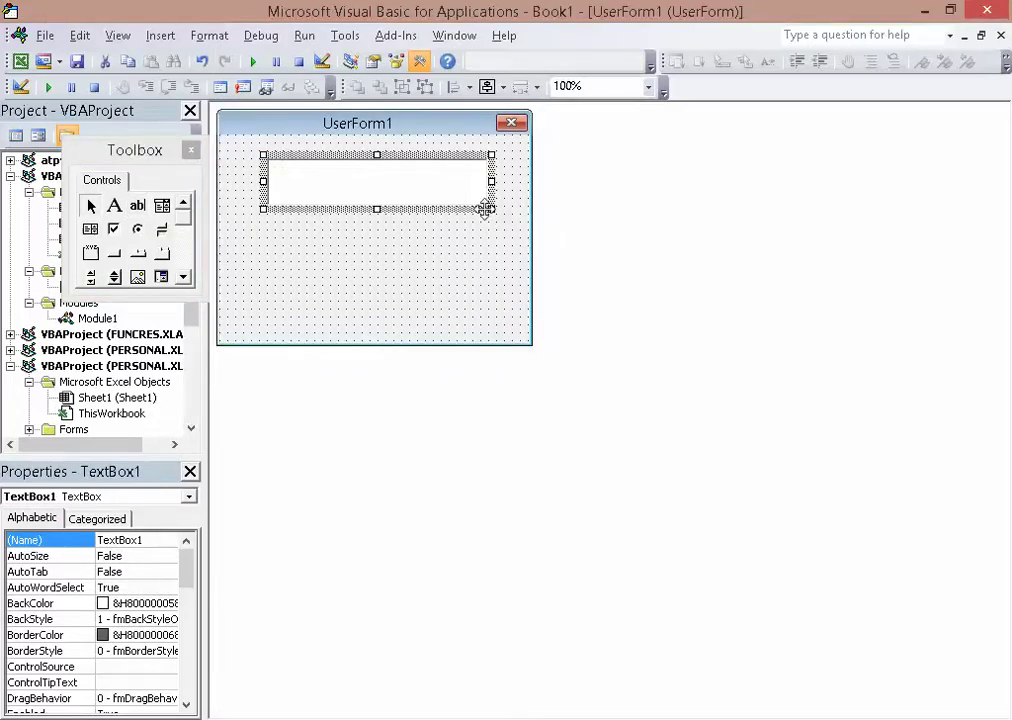
{"action": "left_click_drag", "start_coordinate": [186, 562], "coordinate": [185, 654]}
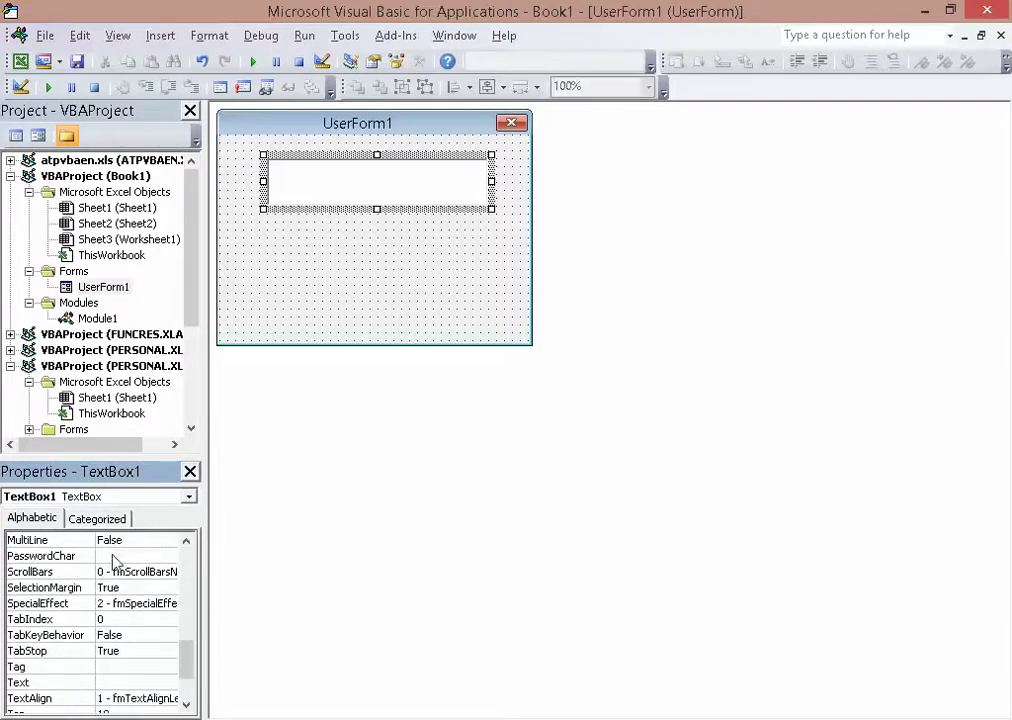
{"action": "left_click", "coordinate": [116, 555]}
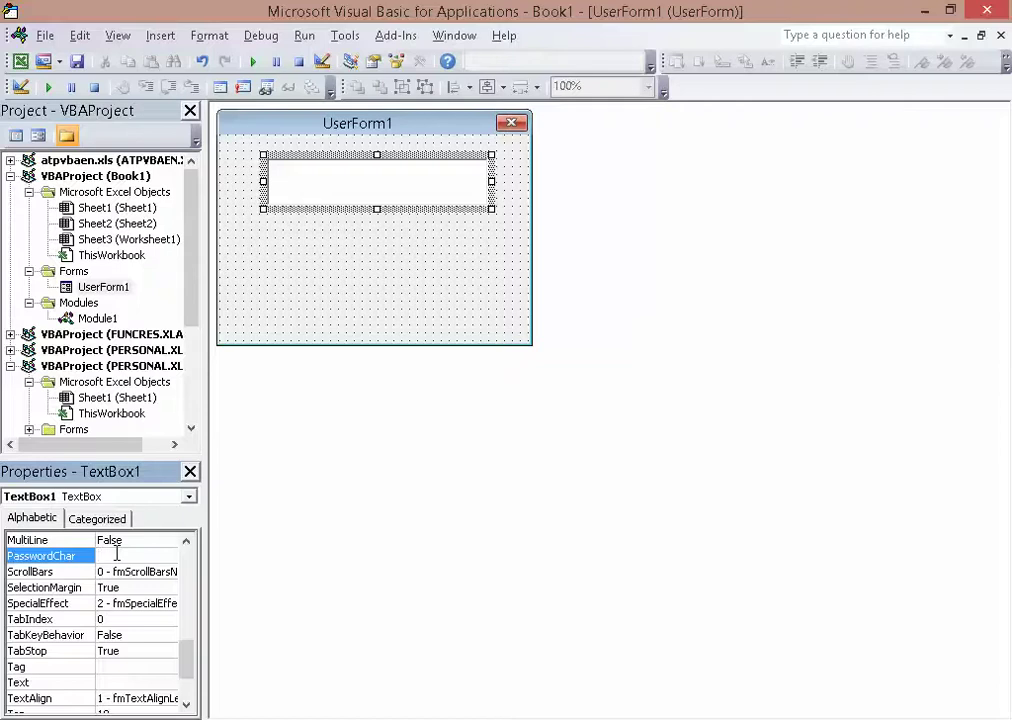
{"action": "type", "text": "*"}
{"action": "left_click", "coordinate": [340, 262]}
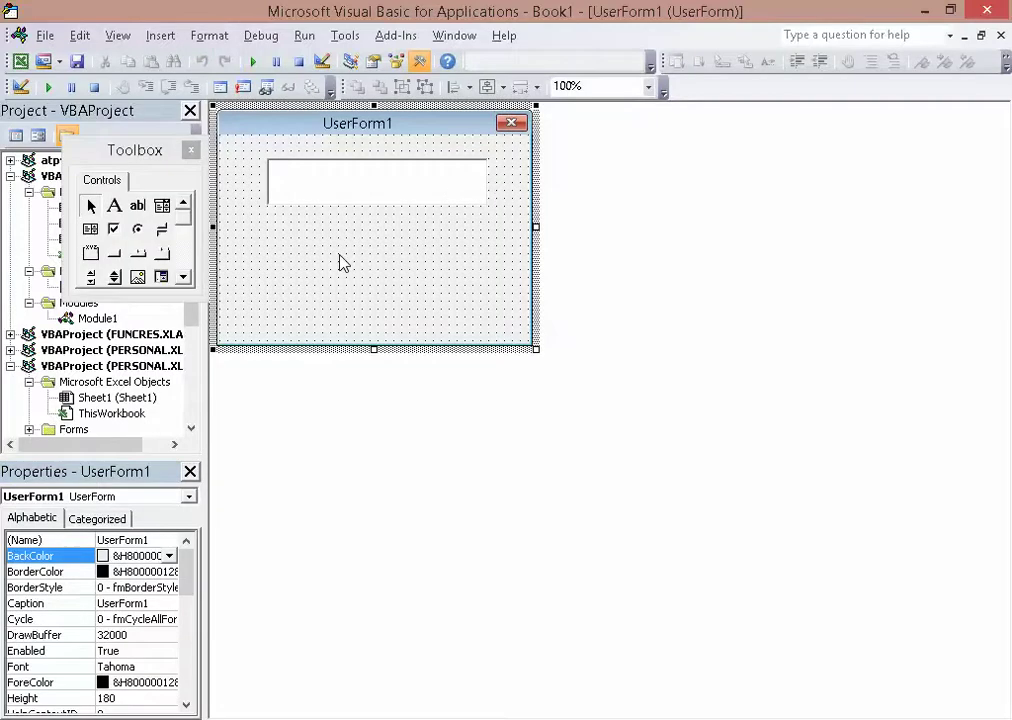
{"action": "left_click", "coordinate": [253, 61]}
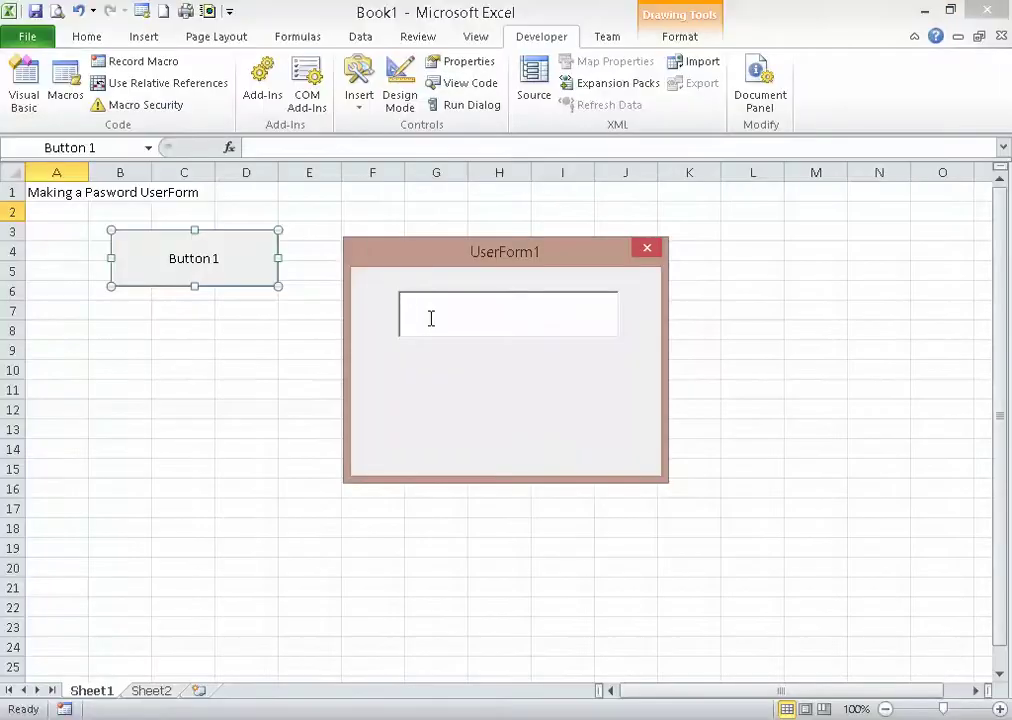
{"action": "type", "text": "password12345"}
{"action": "left_click", "coordinate": [647, 250]}
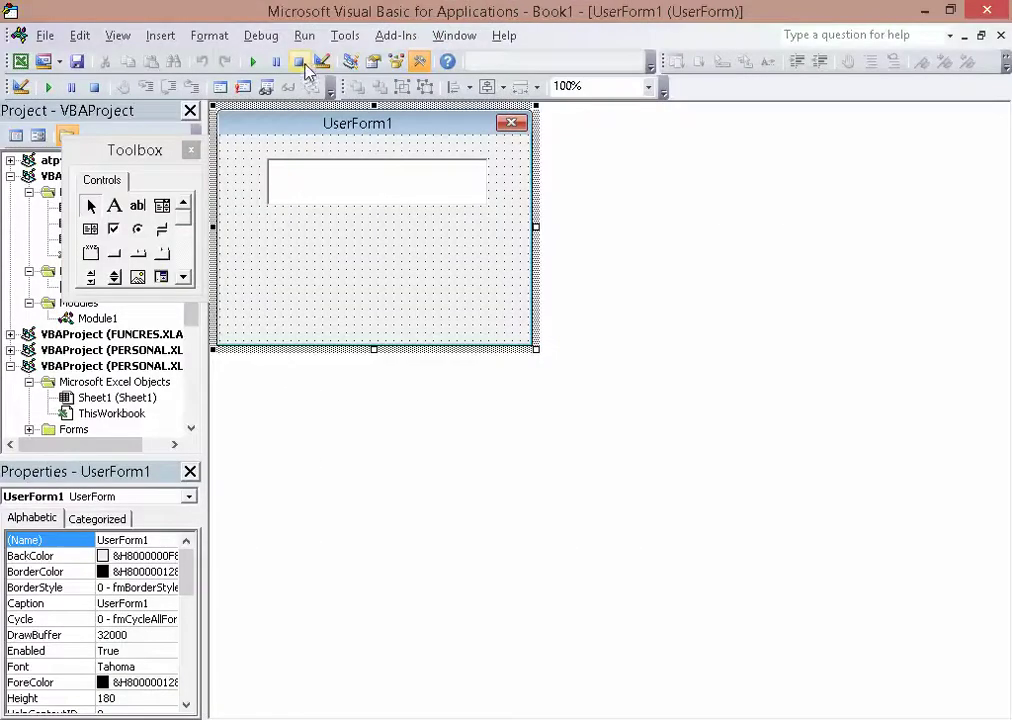
Draw CommandButton1 below the text box and open its empty Click procedure
{"action": "left_click", "coordinate": [115, 254]}
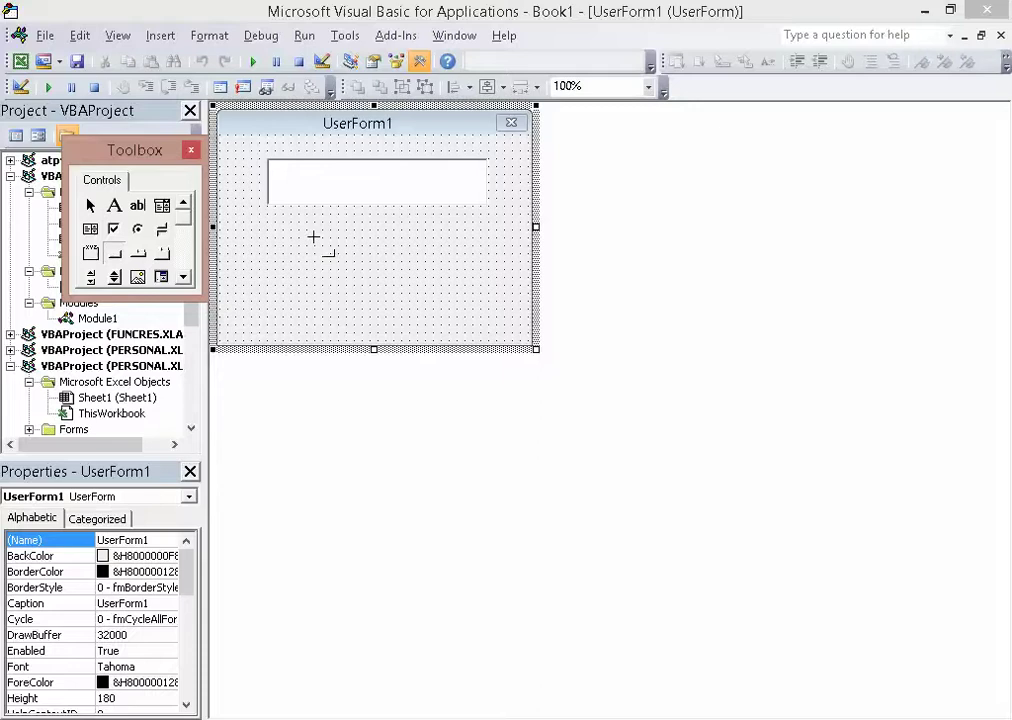
{"action": "left_click_drag", "start_coordinate": [313, 237], "coordinate": [436, 274]}
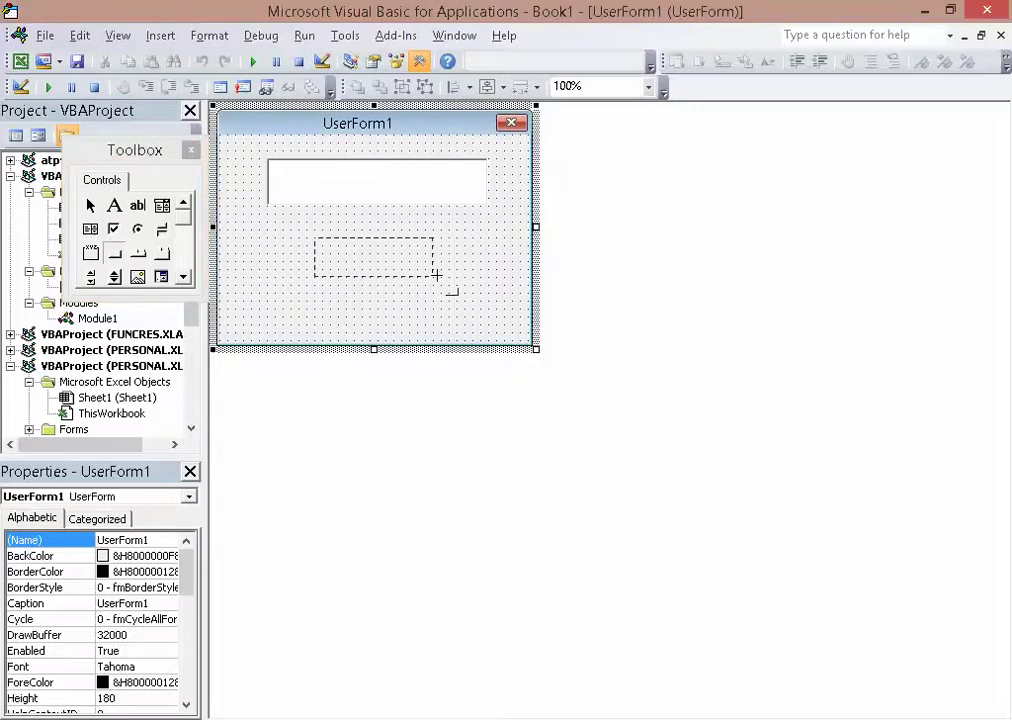
{"action": "left_click_drag", "start_coordinate": [436, 274], "coordinate": [443, 279]}
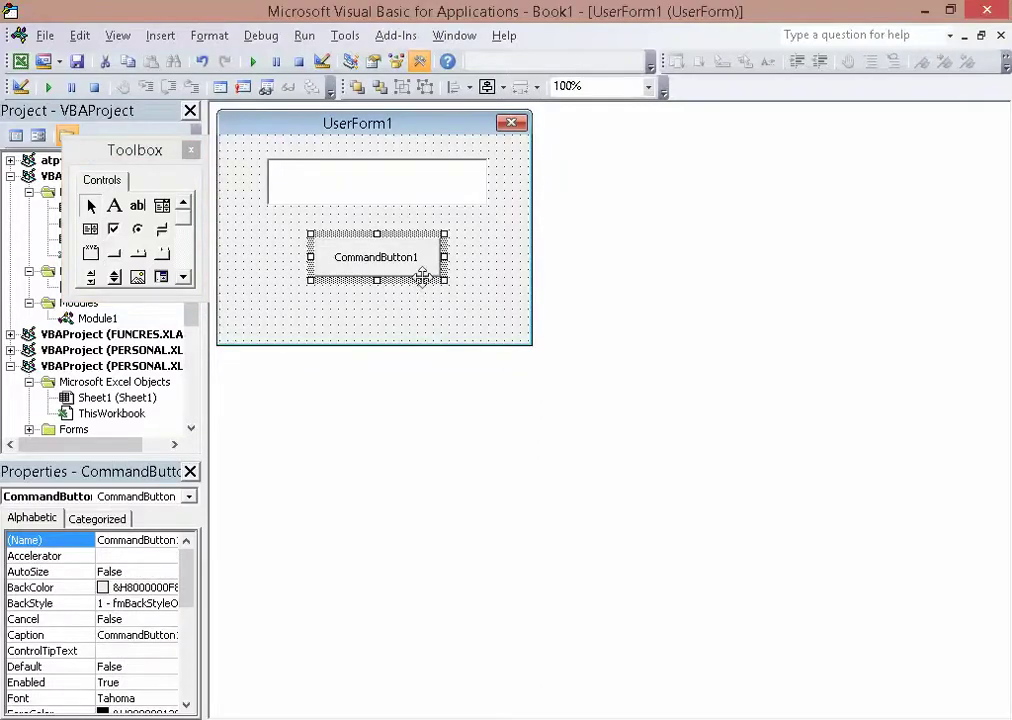
{"action": "double_click", "coordinate": [418, 270]}
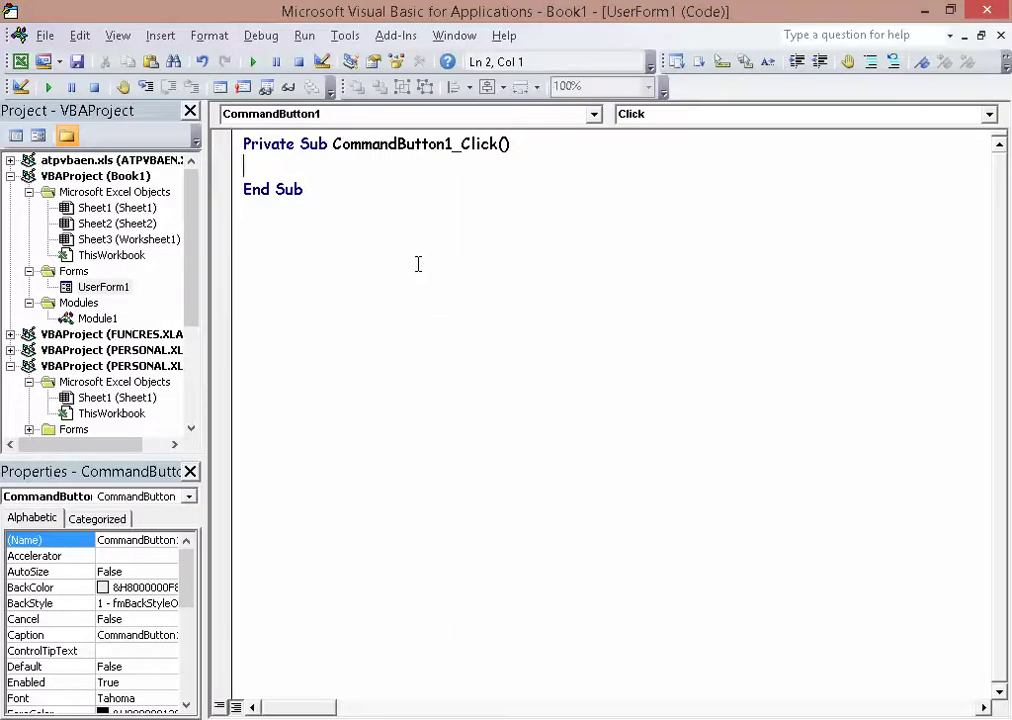
Code CommandButton1_Click to set Worksheet1 visible when TextBox1 matches the password, then run UserForm1
{"action": "type", "text": "if textbox1"}
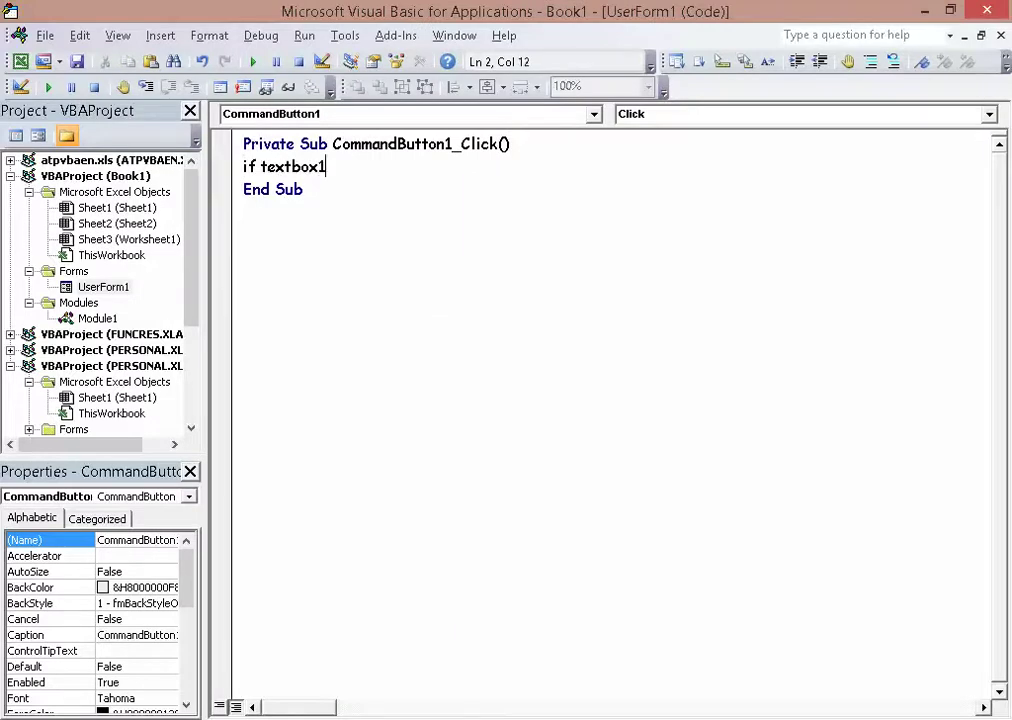
{"action": "type", "text": "="}
{"action": "type", "text": "\"PassWord"}
{"action": "key", "text": "BackSpace"}
{"action": "key", "text": "BackSpace"}
{"action": "key", "text": "BackSpace"}
{"action": "key", "text": "BackSpace"}
{"action": "type", "text": "word\""}
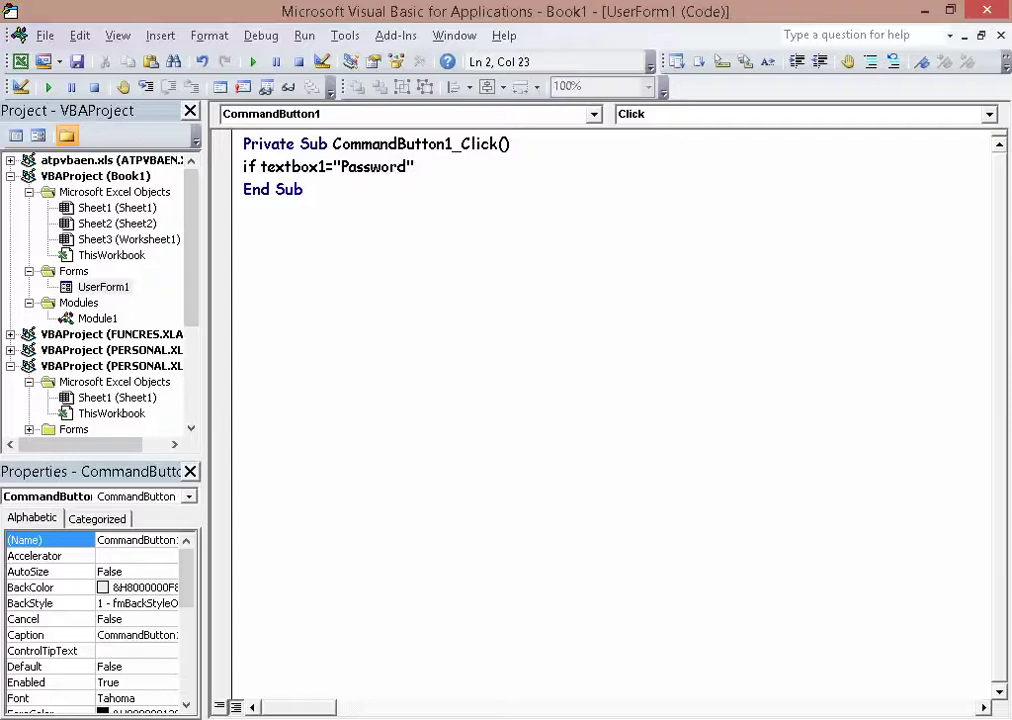
{"action": "type", "text": " then"}
{"action": "type", "text": " sheets("}
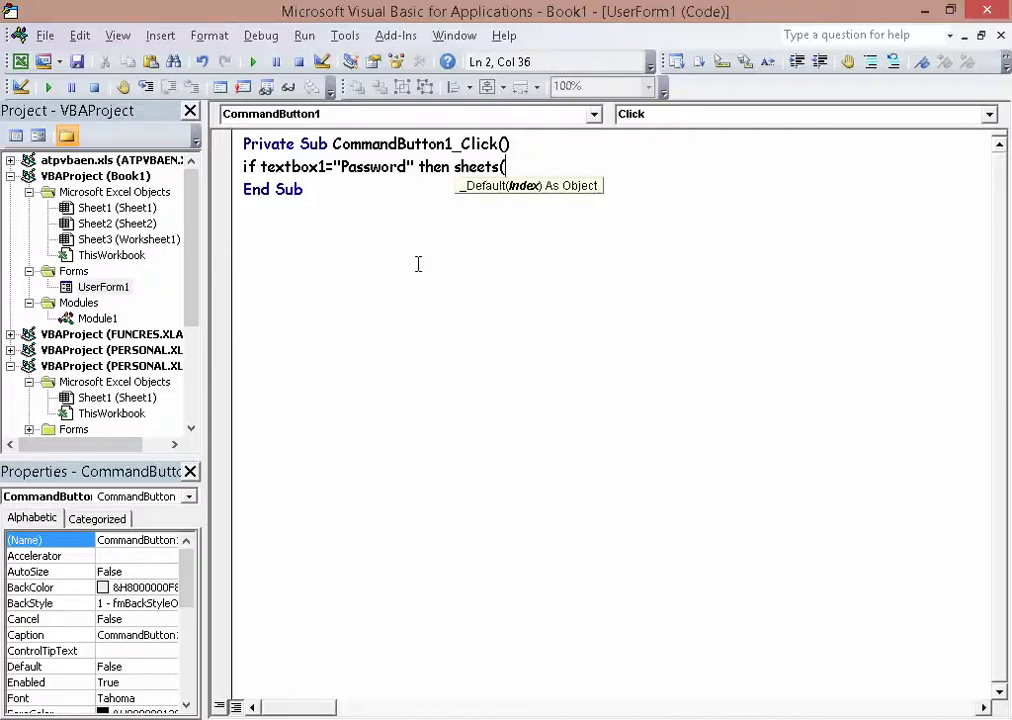
{"action": "type", "text": "\"Worksheet1\""}
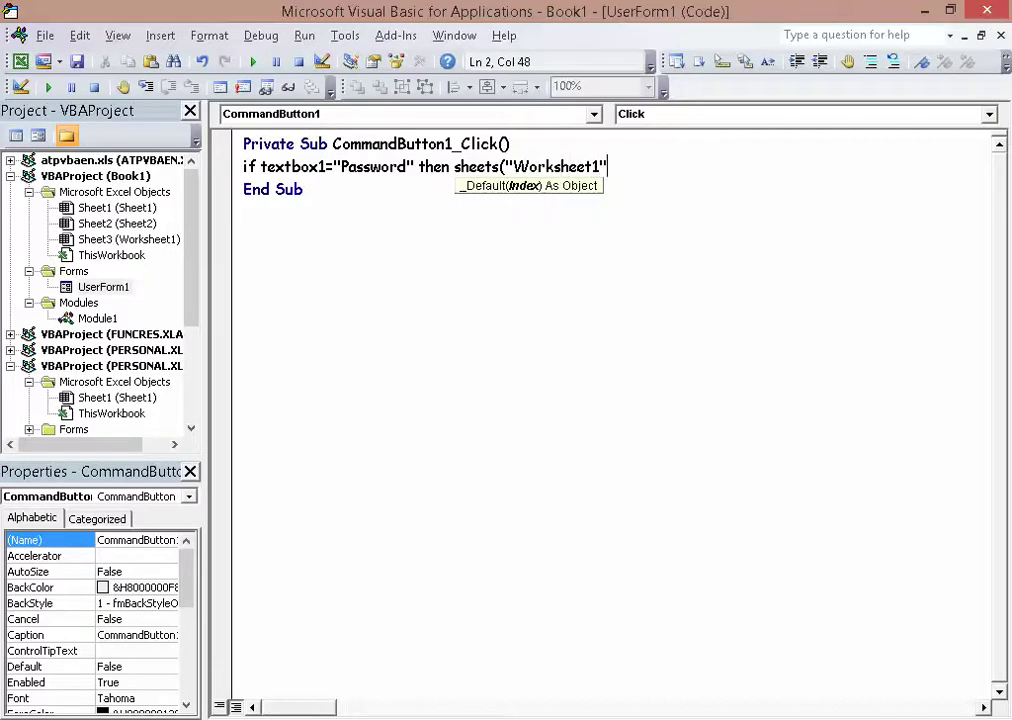
{"action": "type", "text": ").vi"}
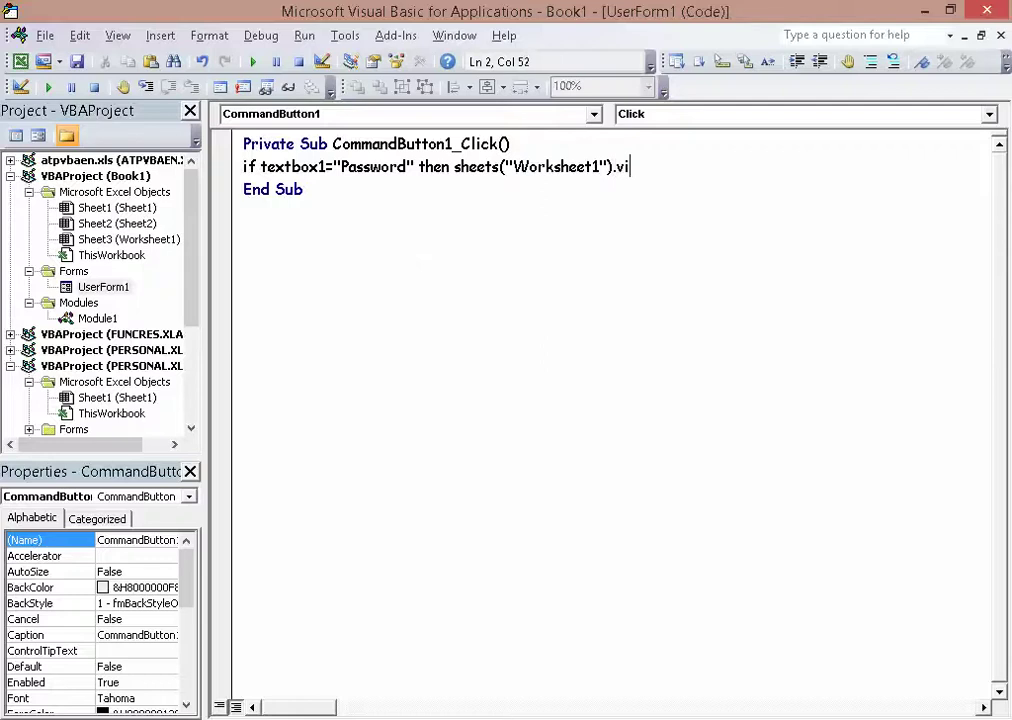
{"action": "type", "text": "sible=true"}
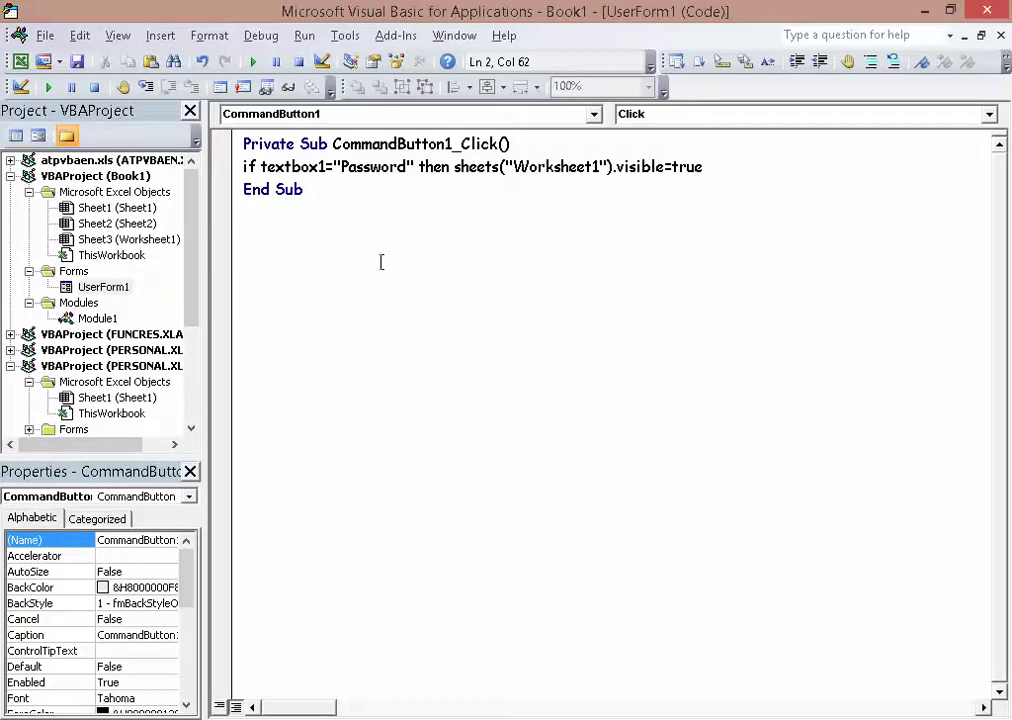
{"action": "left_click", "coordinate": [396, 195]}
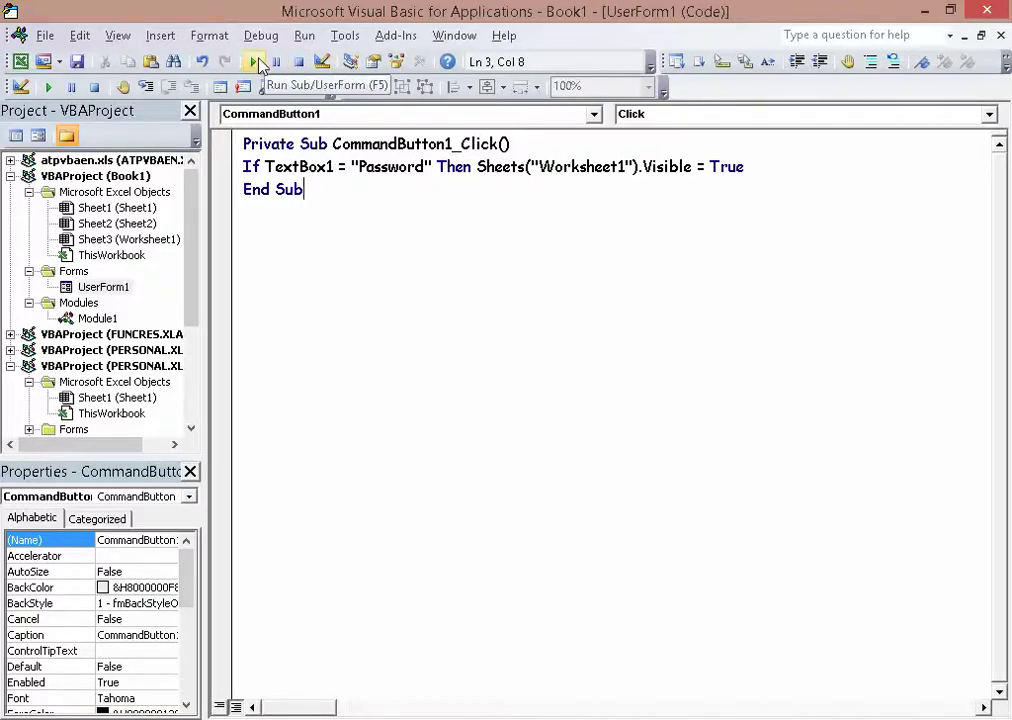
{"action": "left_click", "coordinate": [256, 62]}
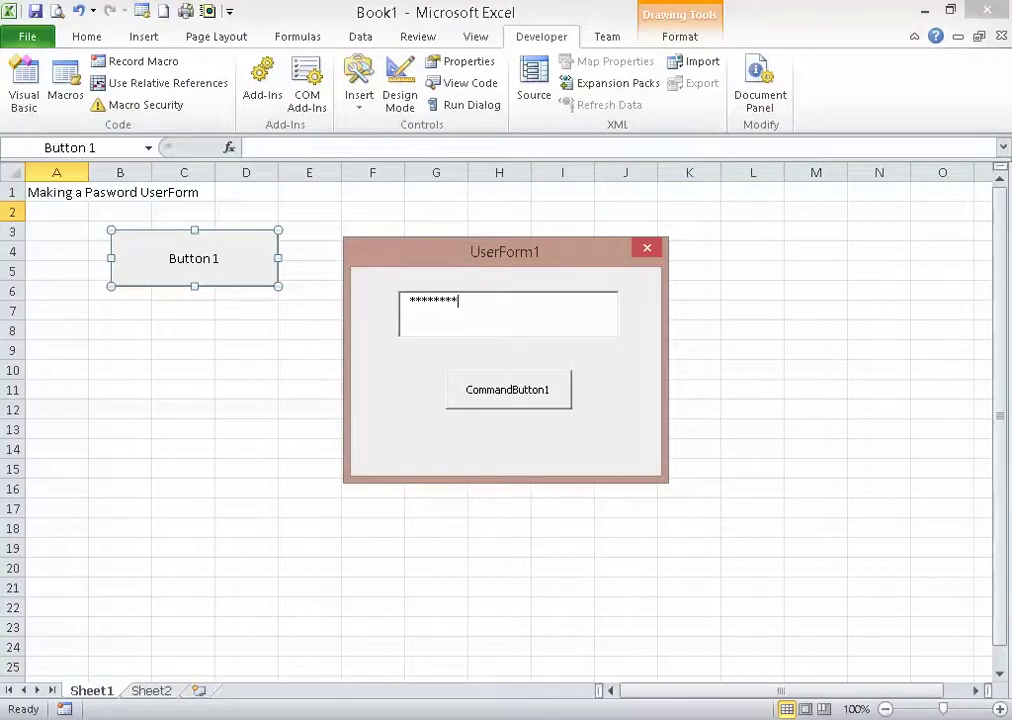
Submit the password on the running form to unhide Worksheet1, then close the form
{"action": "left_click", "coordinate": [529, 396]}
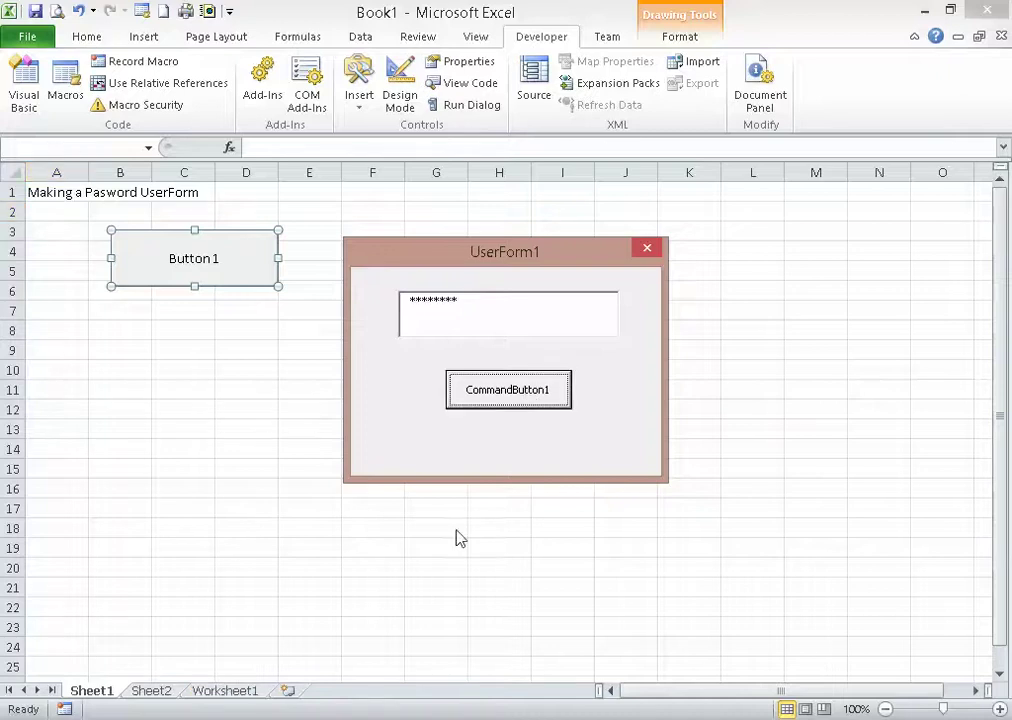
{"action": "left_click", "coordinate": [647, 250]}
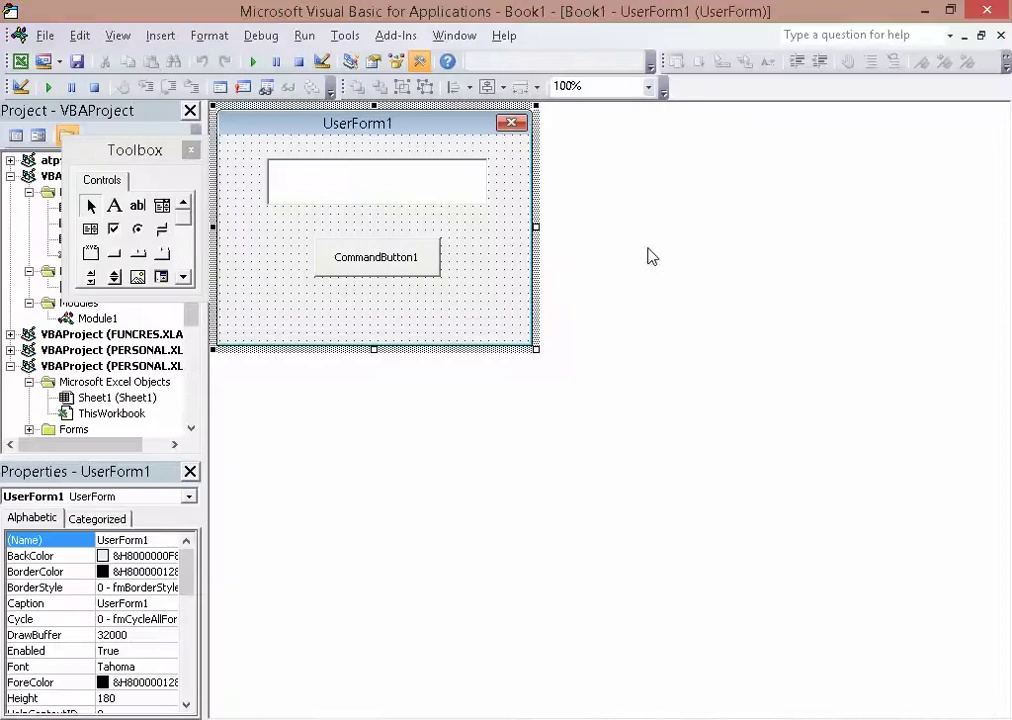
Open the form's code, then test-run UserForm1 with the password and close it
{"action": "double_click", "coordinate": [470, 266]}
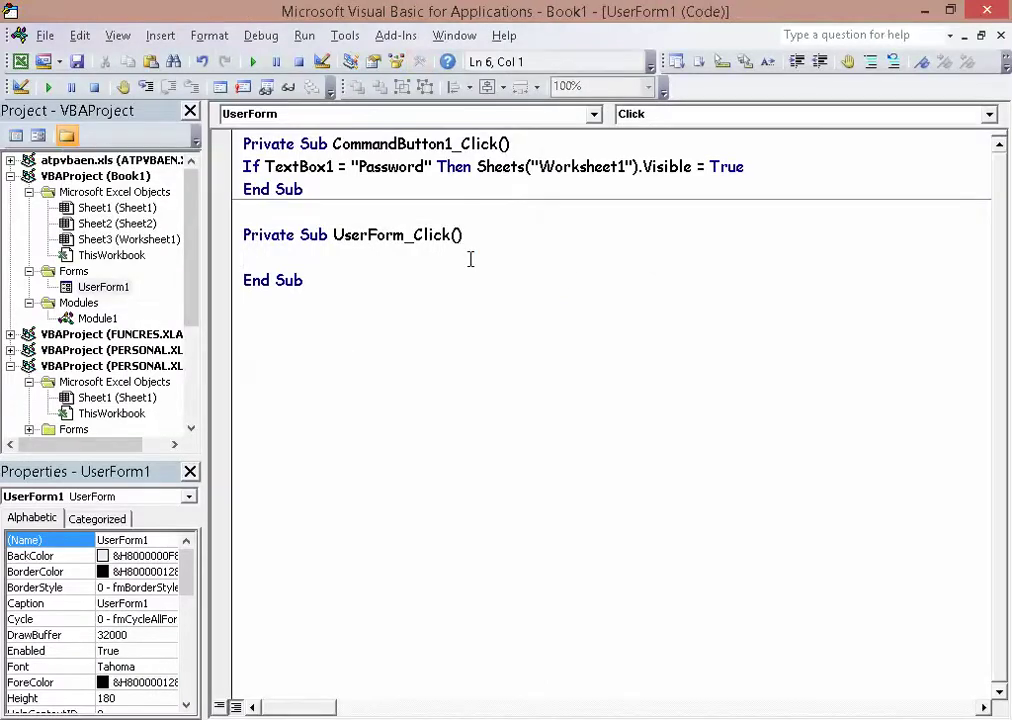
{"action": "left_click", "coordinate": [253, 62]}
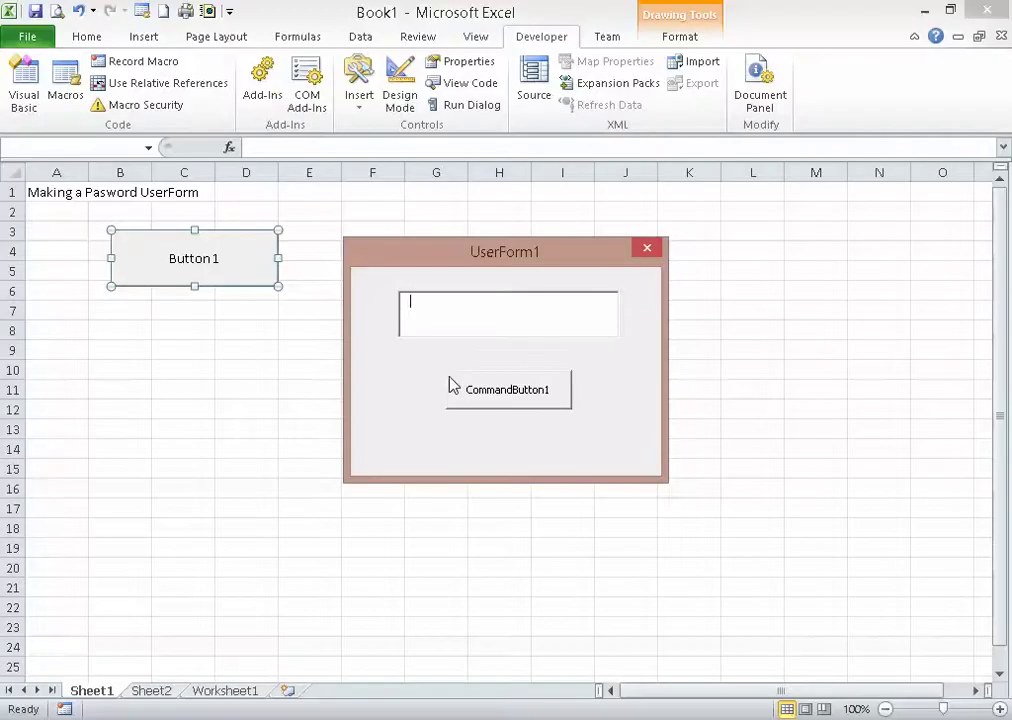
{"action": "type", "text": "a"}
{"action": "type", "text": "sswor"}
{"action": "left_click", "coordinate": [517, 397]}
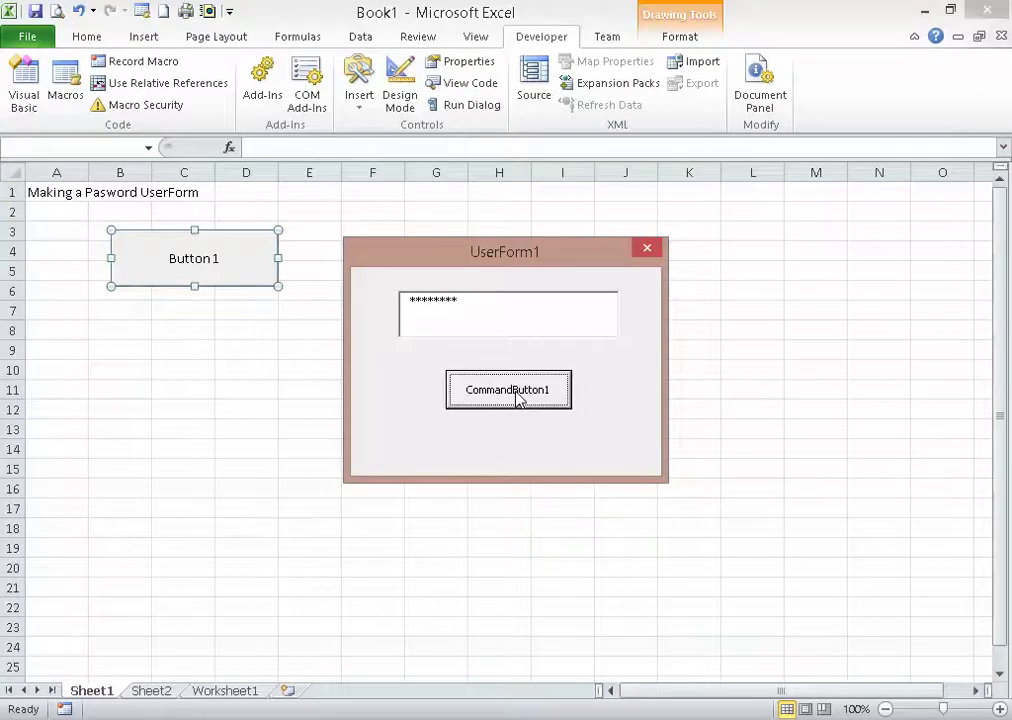
{"action": "left_click", "coordinate": [648, 251]}
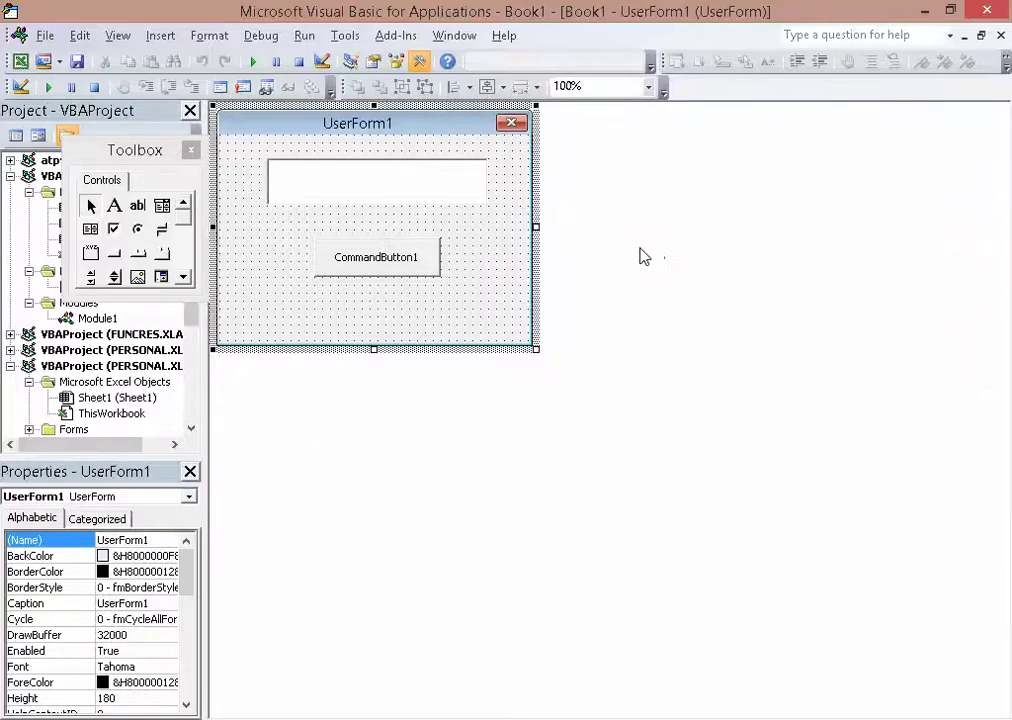
Split the If block and add an Else branch with MsgBox "Wrong Password", closed by End If
{"action": "right_click", "coordinate": [405, 257]}
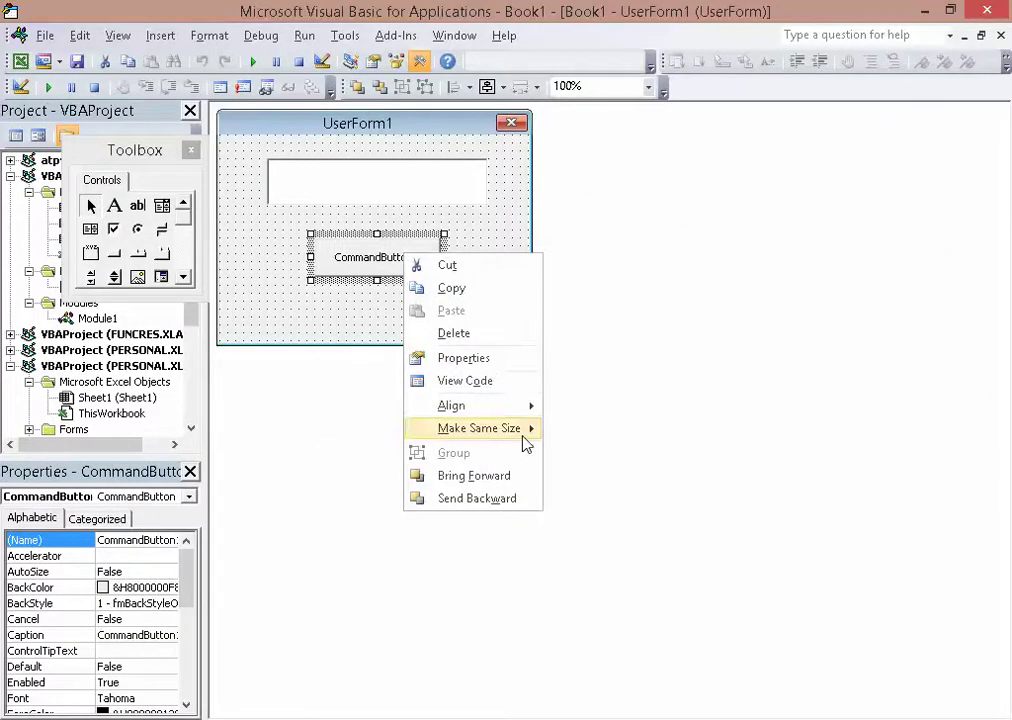
{"action": "left_click", "coordinate": [452, 383]}
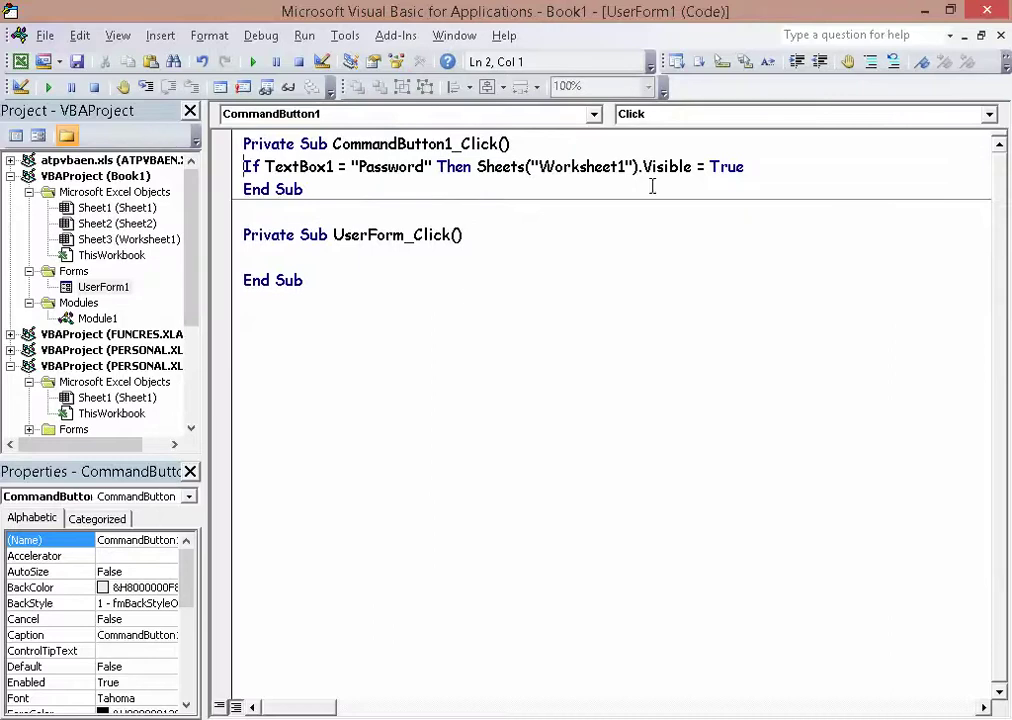
{"action": "left_click", "coordinate": [762, 166]}
{"action": "left_click", "coordinate": [476, 167]}
{"action": "key", "text": "Return"}
{"action": "left_click", "coordinate": [524, 190]}
{"action": "key", "text": "Return"}
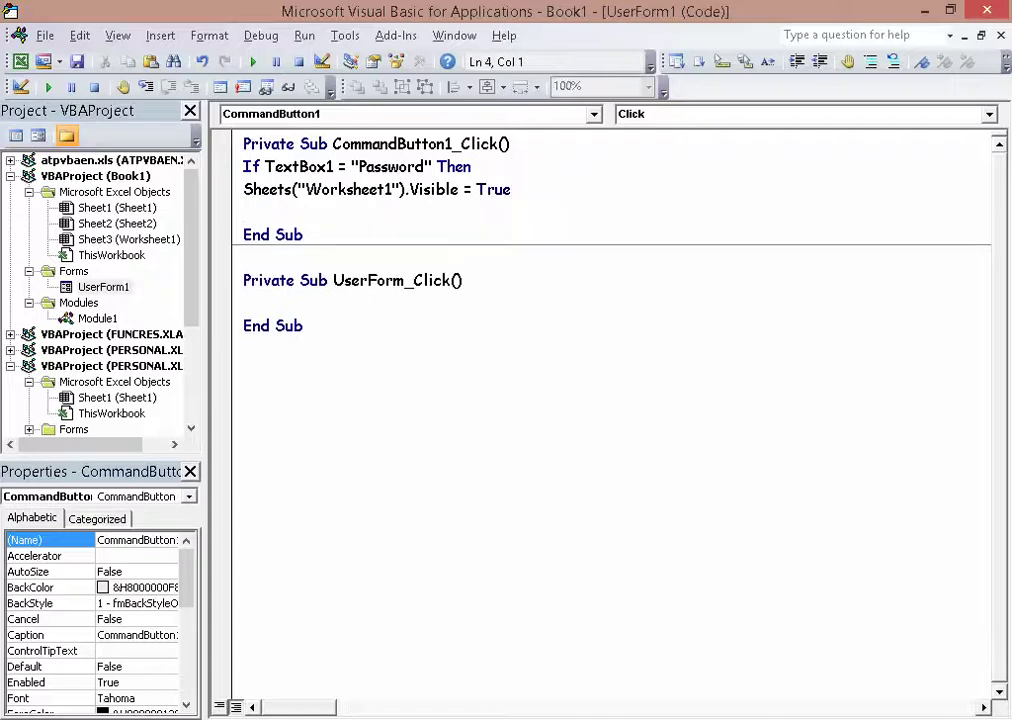
{"action": "type", "text": "else"}
{"action": "key", "text": "Return"}
{"action": "type", "text": "msgbox\"Wrong Password"}
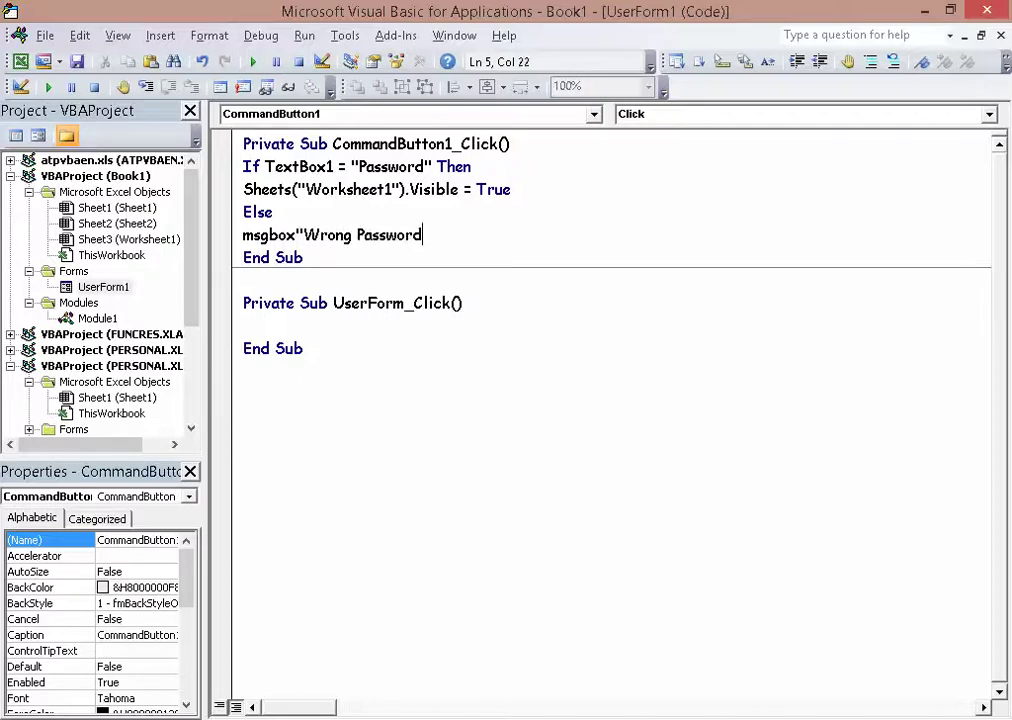
{"action": "type", "text": "\""}
{"action": "key", "text": "Return"}
{"action": "type", "text": "end if"}
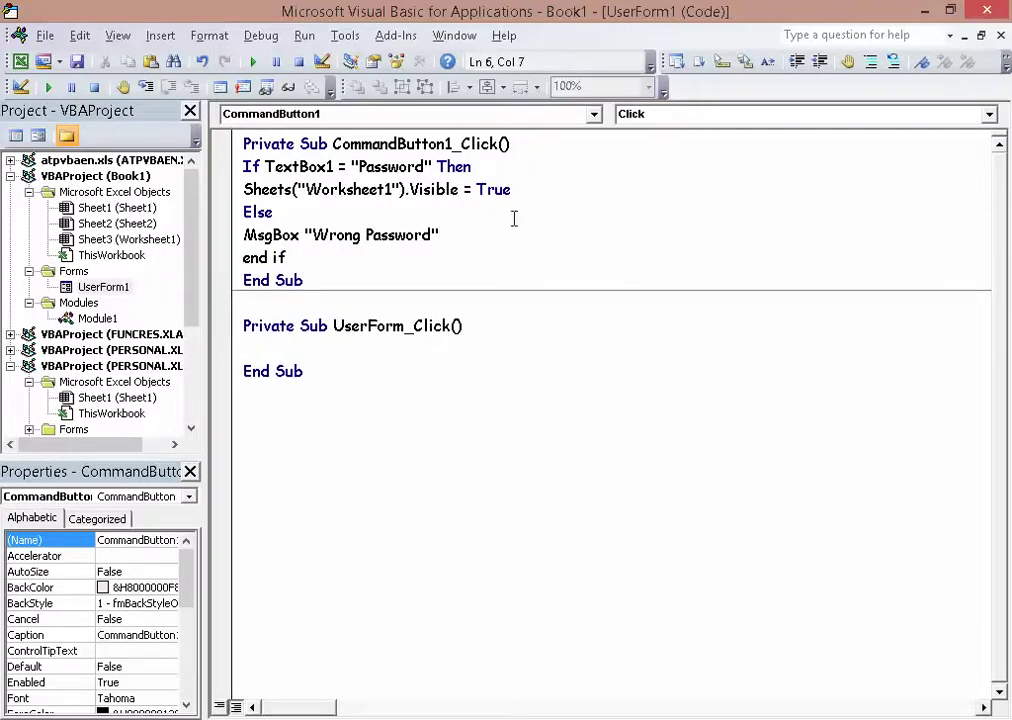
Delete the empty UserForm_Click procedure and Smart Indent the whole module
{"action": "left_click_drag", "start_coordinate": [240, 305], "coordinate": [244, 425]}
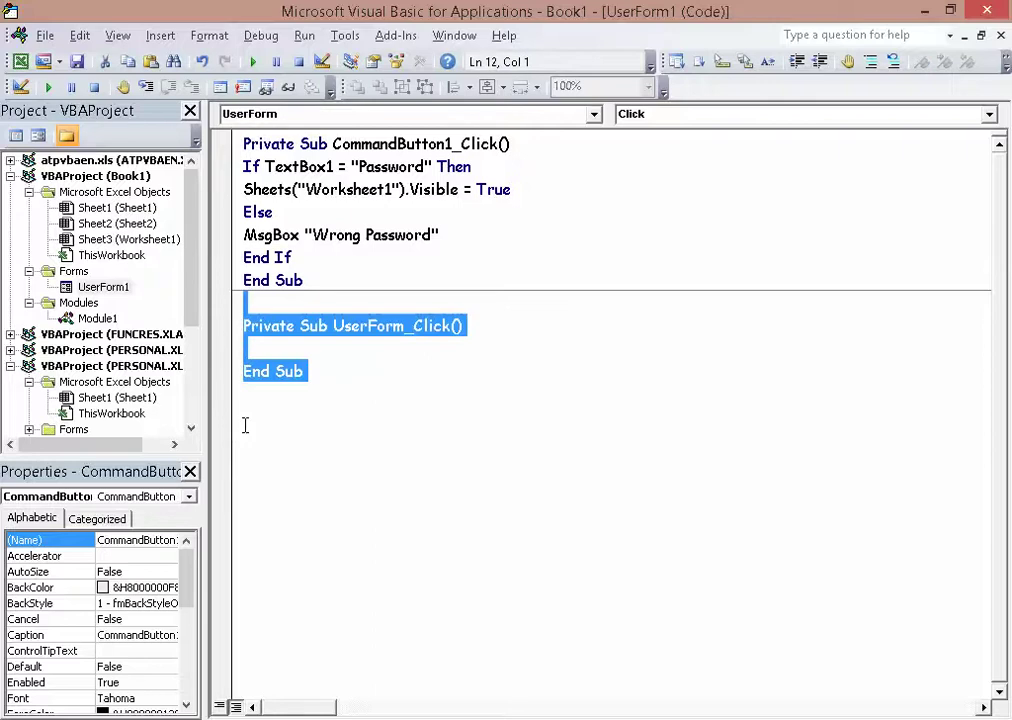
{"action": "key", "text": "Delete"}
{"action": "right_click", "coordinate": [364, 337]}
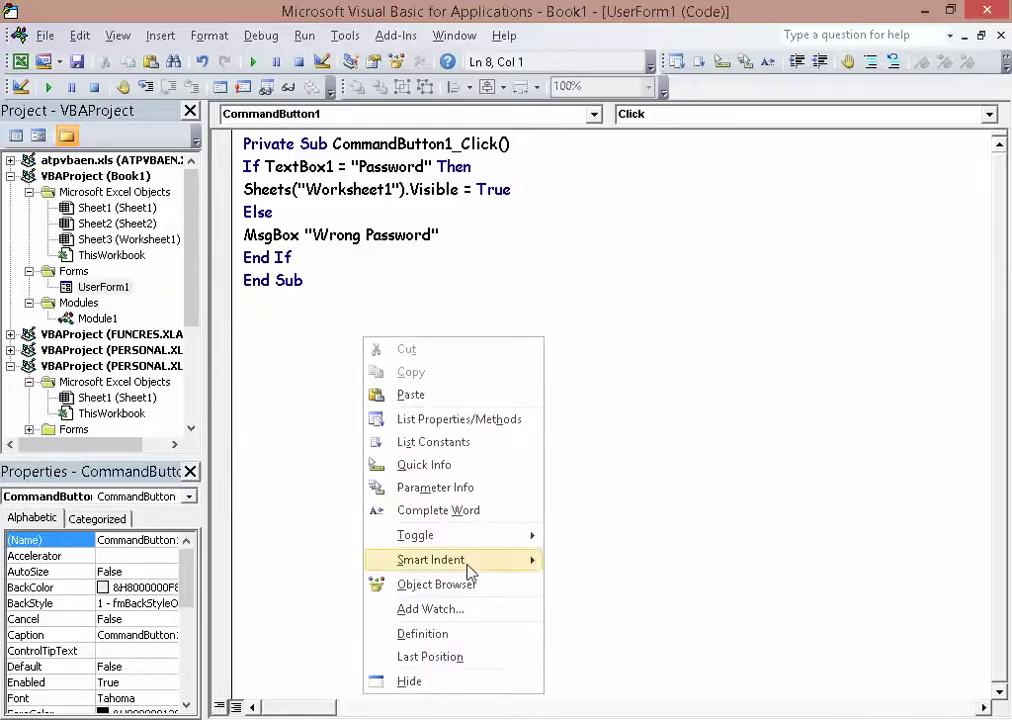
{"action": "mouse_move", "coordinate": [474, 562]}
{"action": "left_click", "coordinate": [624, 584]}
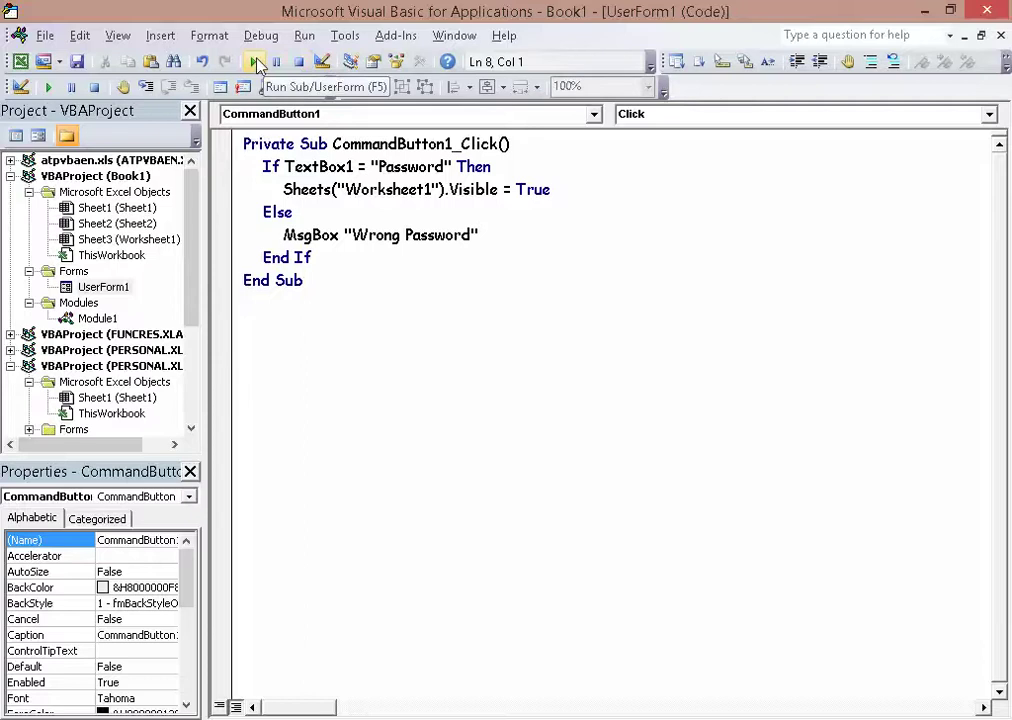
Return to Excel and hide the Worksheet1 sheet again
{"action": "left_click", "coordinate": [994, 12]}
{"action": "left_click", "coordinate": [236, 691]}
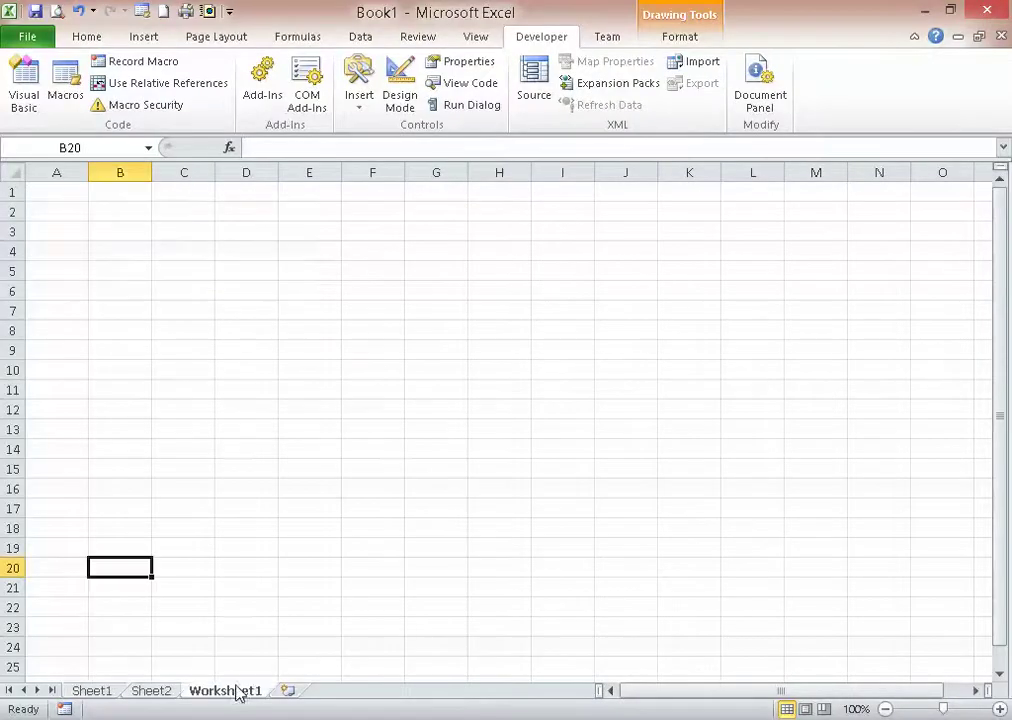
{"action": "right_click", "coordinate": [238, 694]}
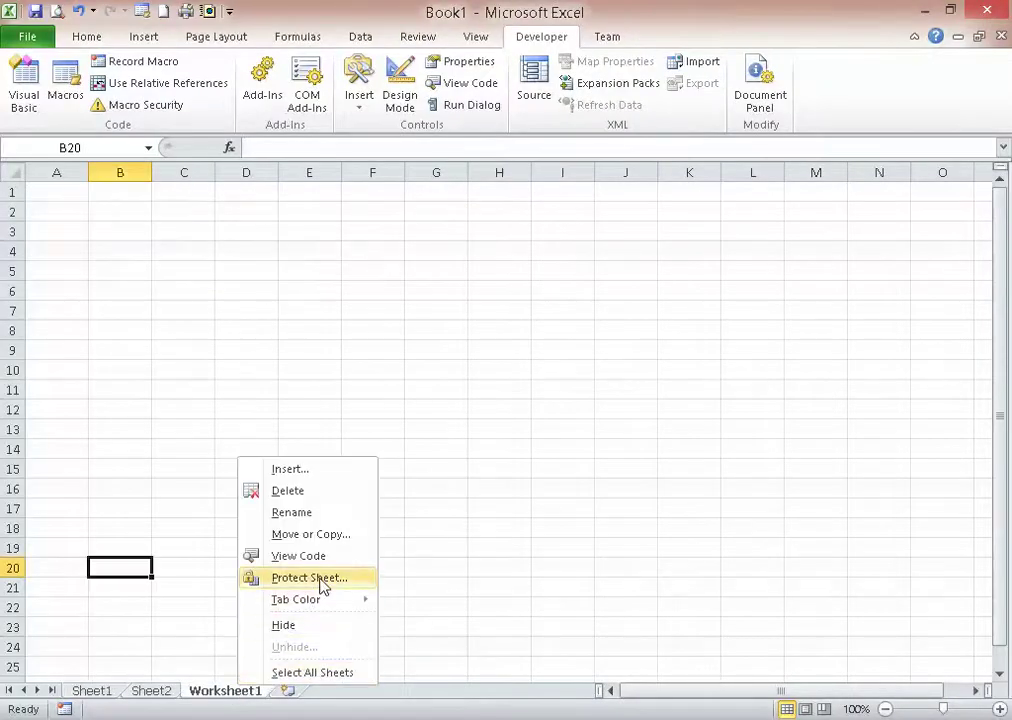
{"action": "left_click", "coordinate": [305, 625]}
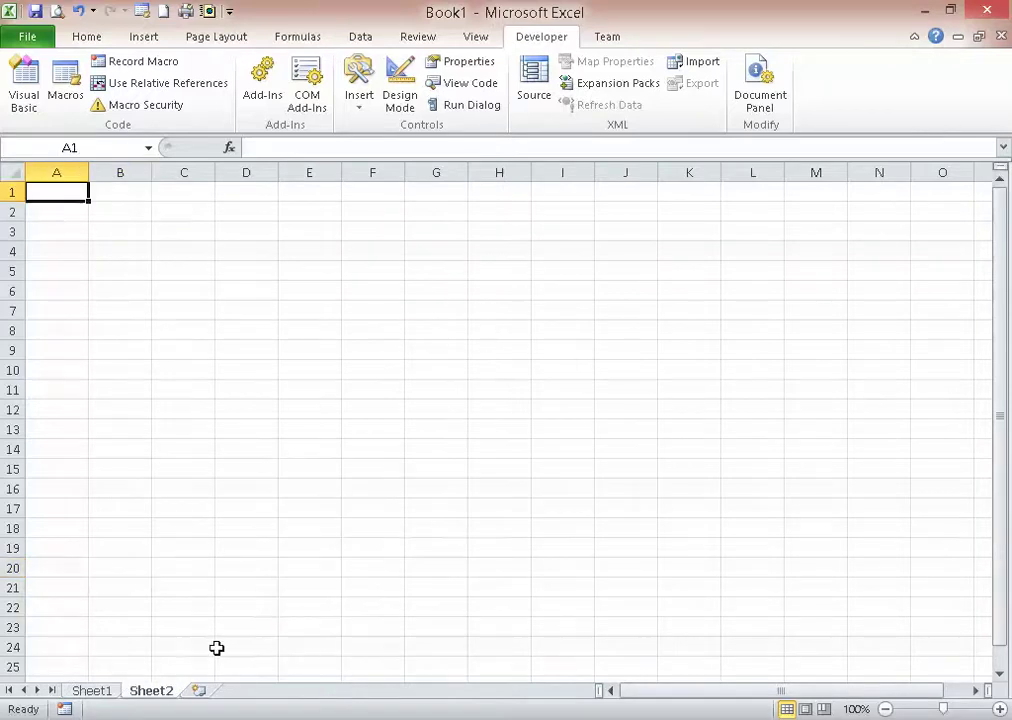
Open the form from Button1 on Sheet1, submit a wrong password, and dismiss the Wrong Password message
{"action": "left_click", "coordinate": [86, 691]}
{"action": "left_click", "coordinate": [80, 290]}
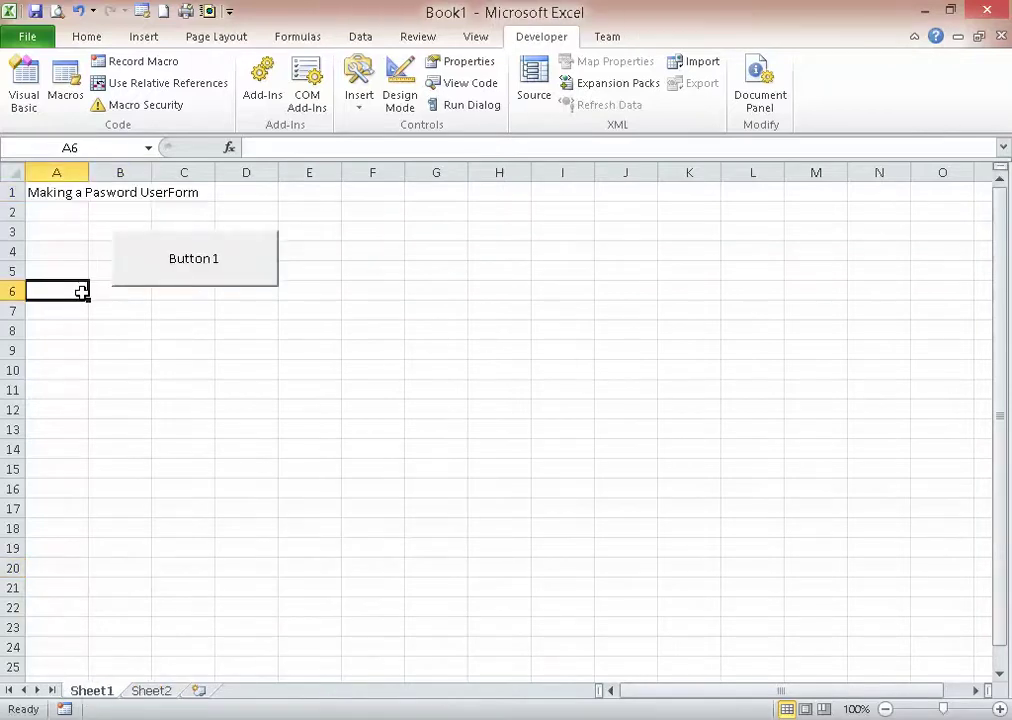
{"action": "left_click", "coordinate": [171, 272]}
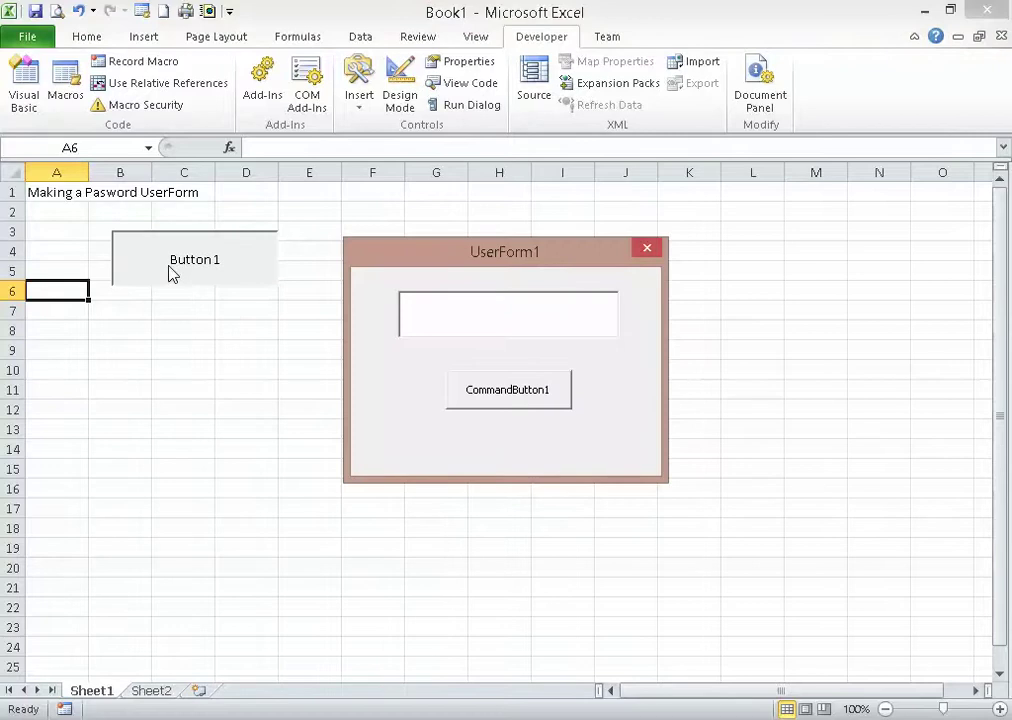
{"action": "type", "text": "123"}
{"action": "key", "text": "Tab"}
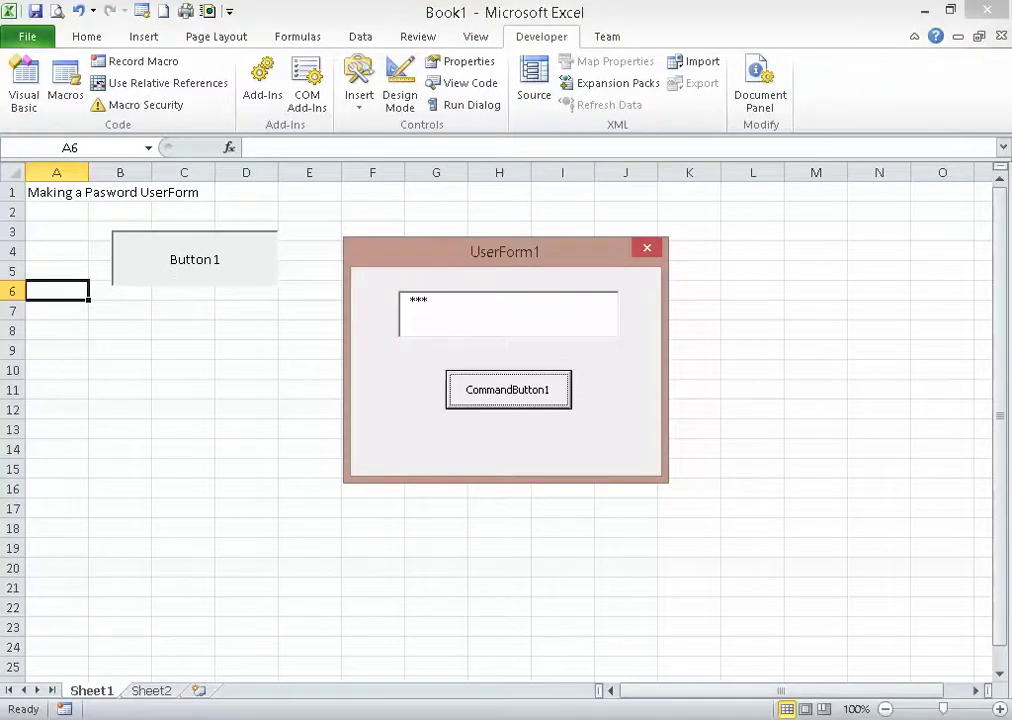
{"action": "left_click", "coordinate": [492, 390]}
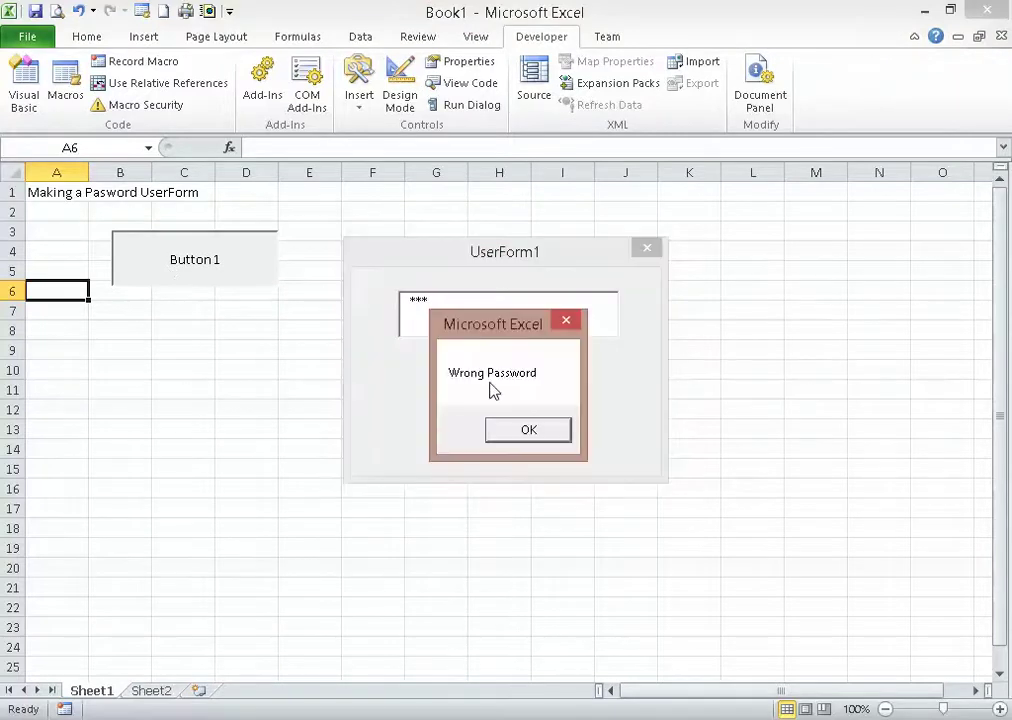
{"action": "left_click", "coordinate": [528, 429]}
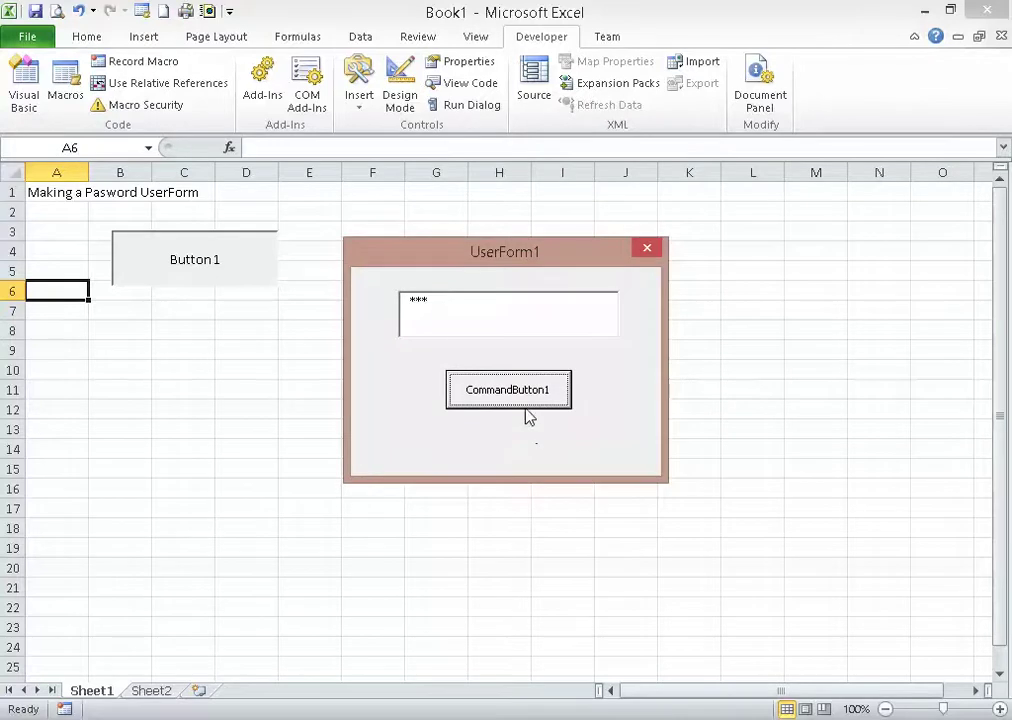
Retype the correct password to unhide Worksheet1, then close the form
{"action": "key", "text": "Tab"}
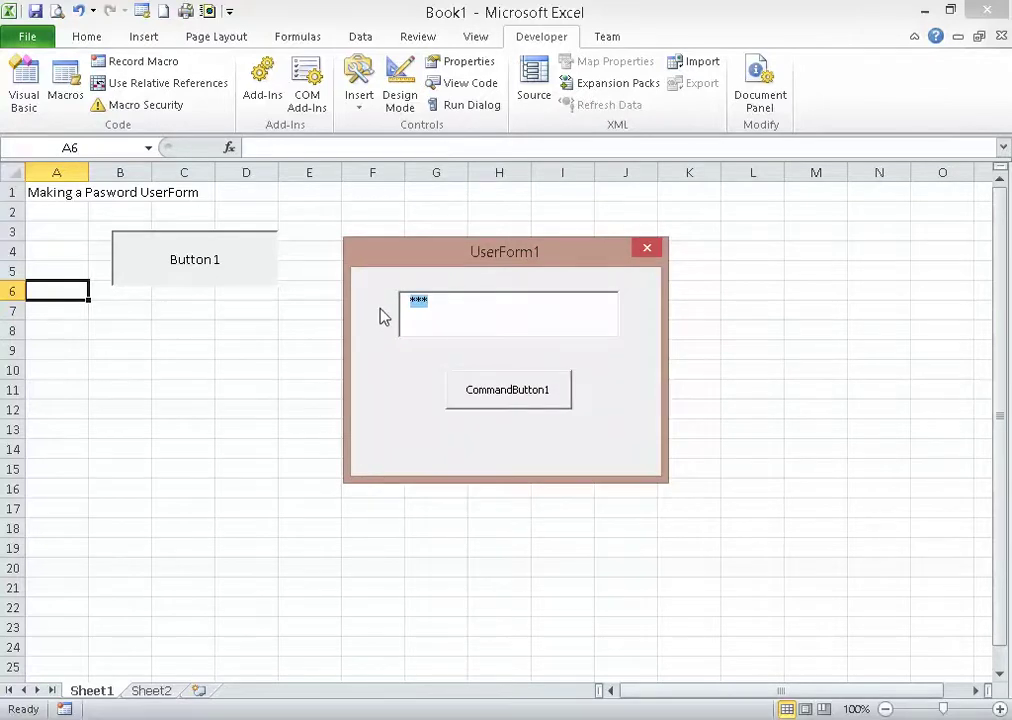
{"action": "type", "text": "p"}
{"action": "left_click", "coordinate": [541, 401]}
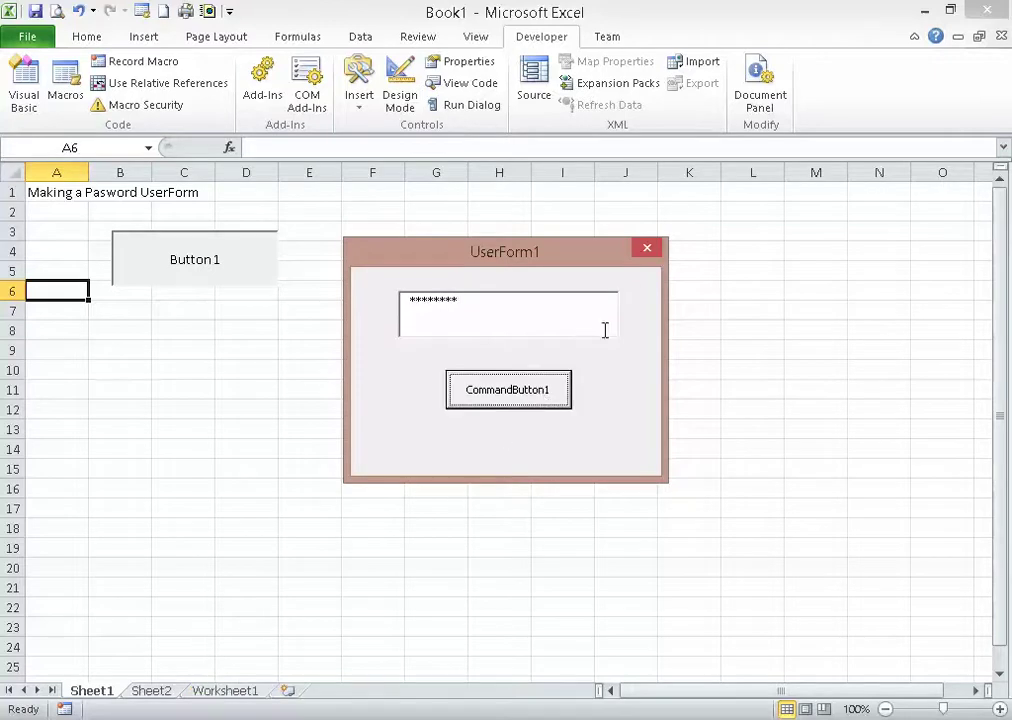
{"action": "left_click", "coordinate": [648, 251]}
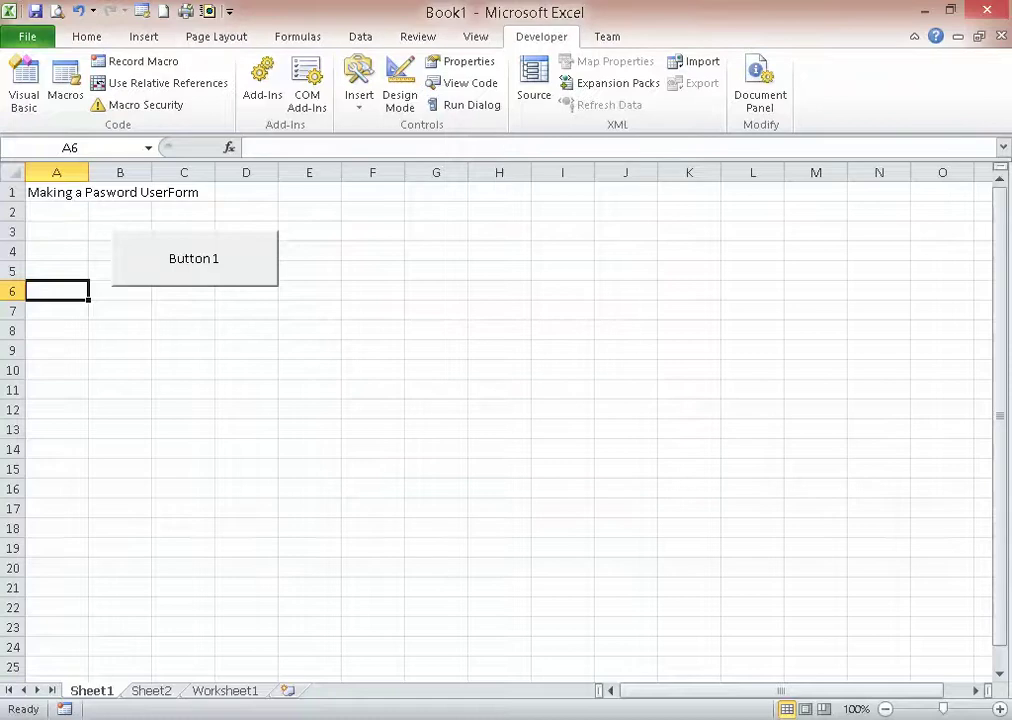
Add Unload Me after End If in CommandButton1_Click, re-indent the module, and return to Excel
{"action": "left_click", "coordinate": [24, 86]}
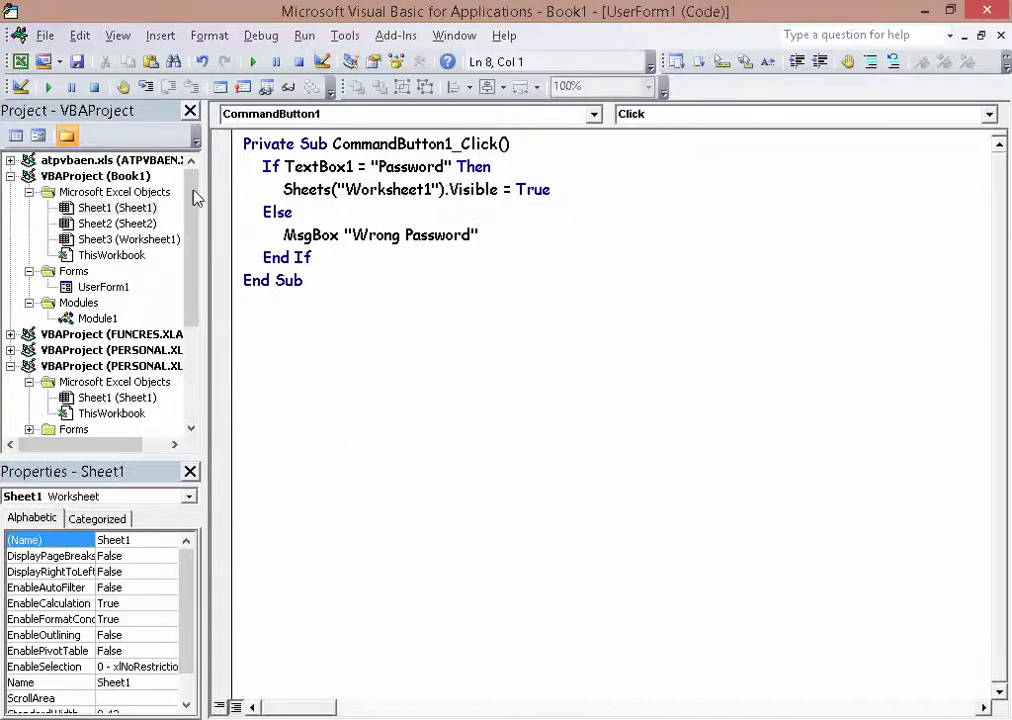
{"action": "left_click", "coordinate": [341, 257]}
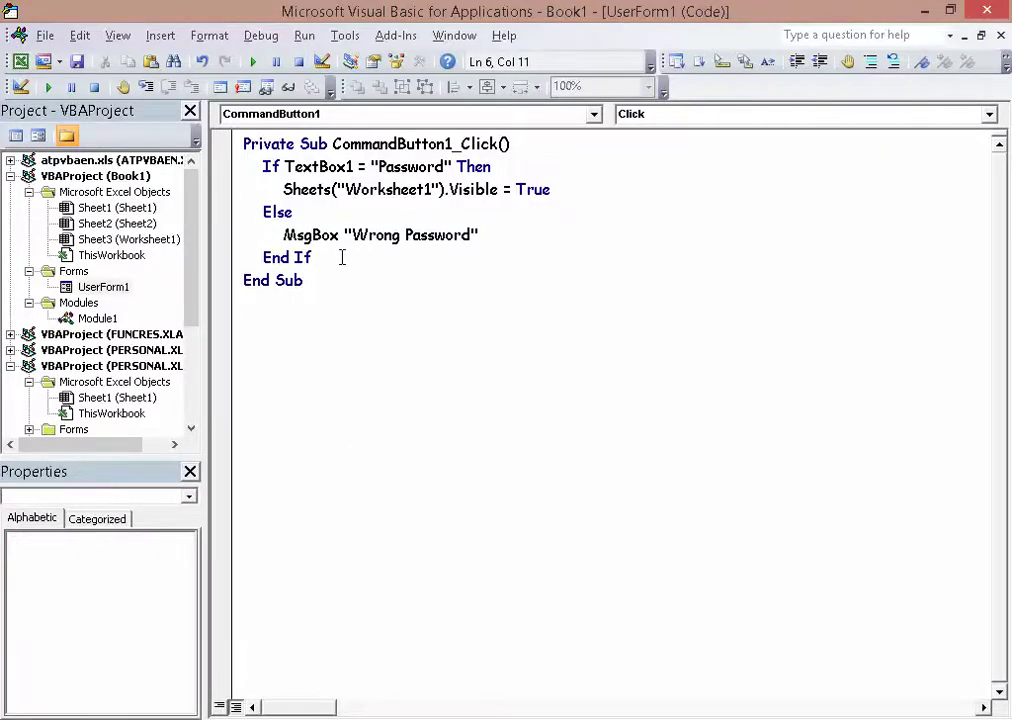
{"action": "key", "text": "Return"}
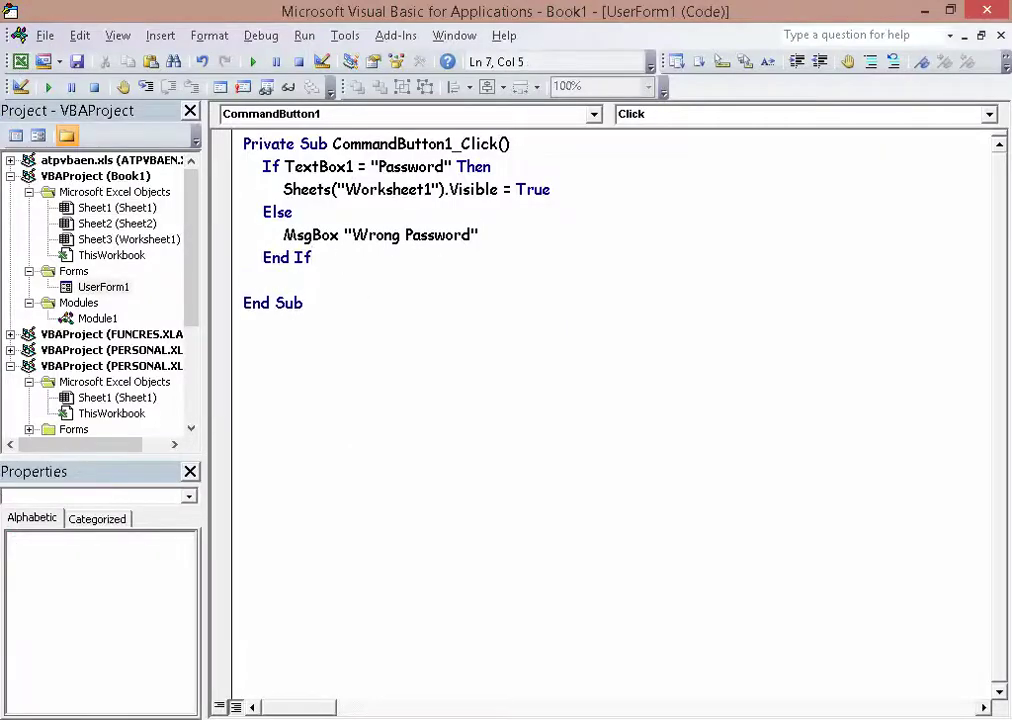
{"action": "type", "text": "unloa"}
{"action": "type", "text": "d"}
{"action": "type", "text": " me"}
{"action": "left_click", "coordinate": [350, 235]}
{"action": "left_click", "coordinate": [346, 235]}
{"action": "right_click", "coordinate": [347, 228]}
{"action": "mouse_move", "coordinate": [462, 450]}
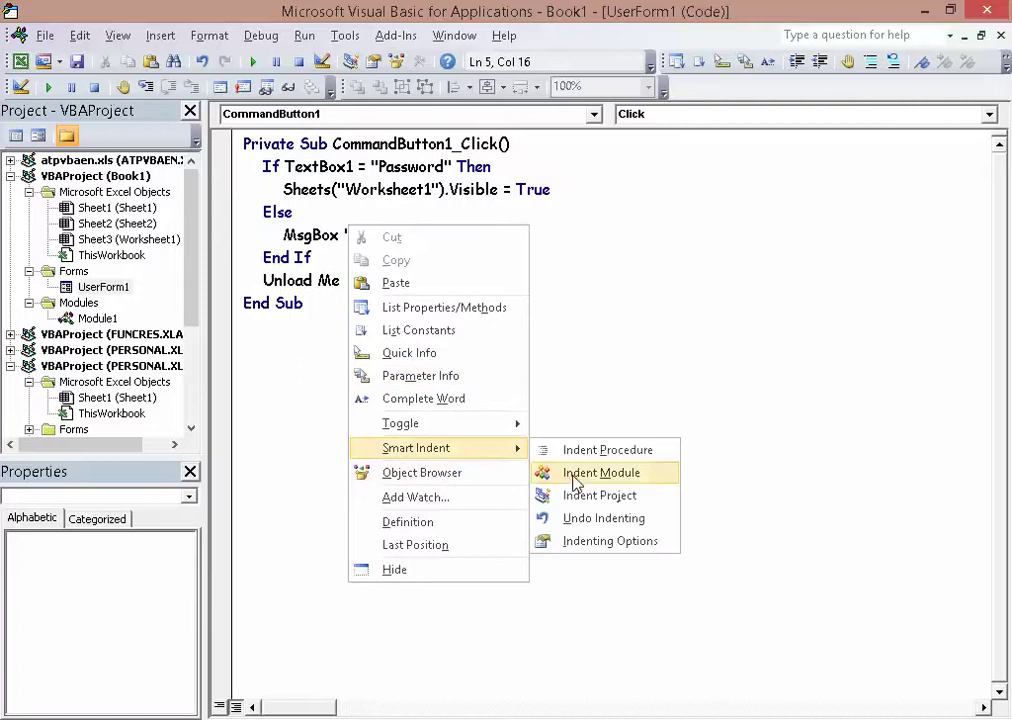
{"action": "left_click", "coordinate": [574, 472]}
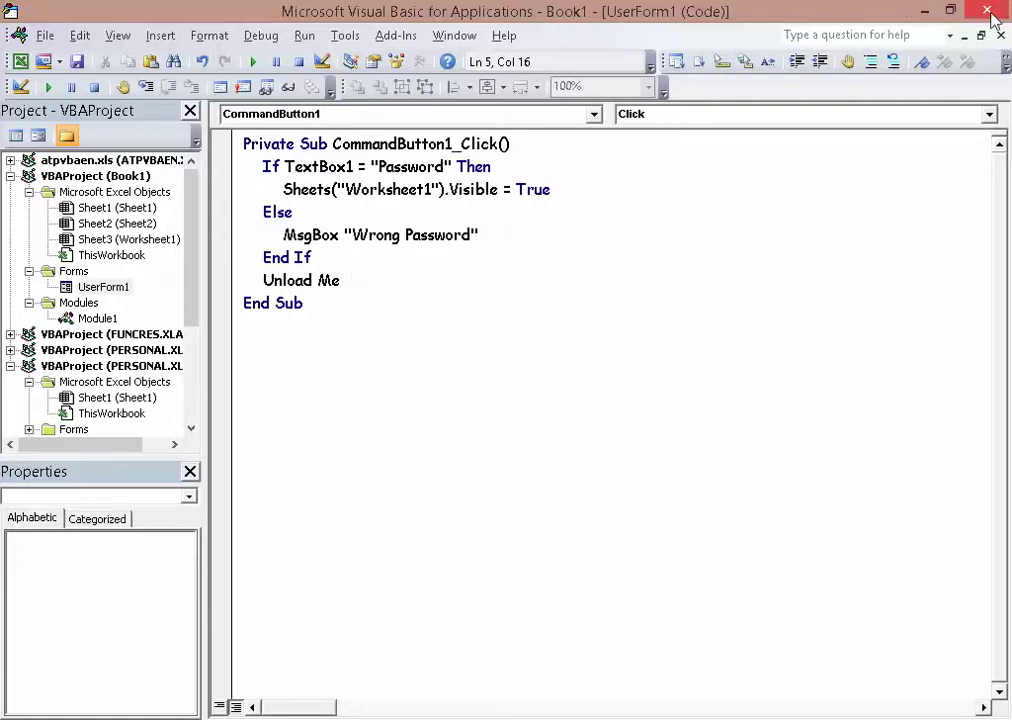
{"action": "left_click", "coordinate": [987, 10]}
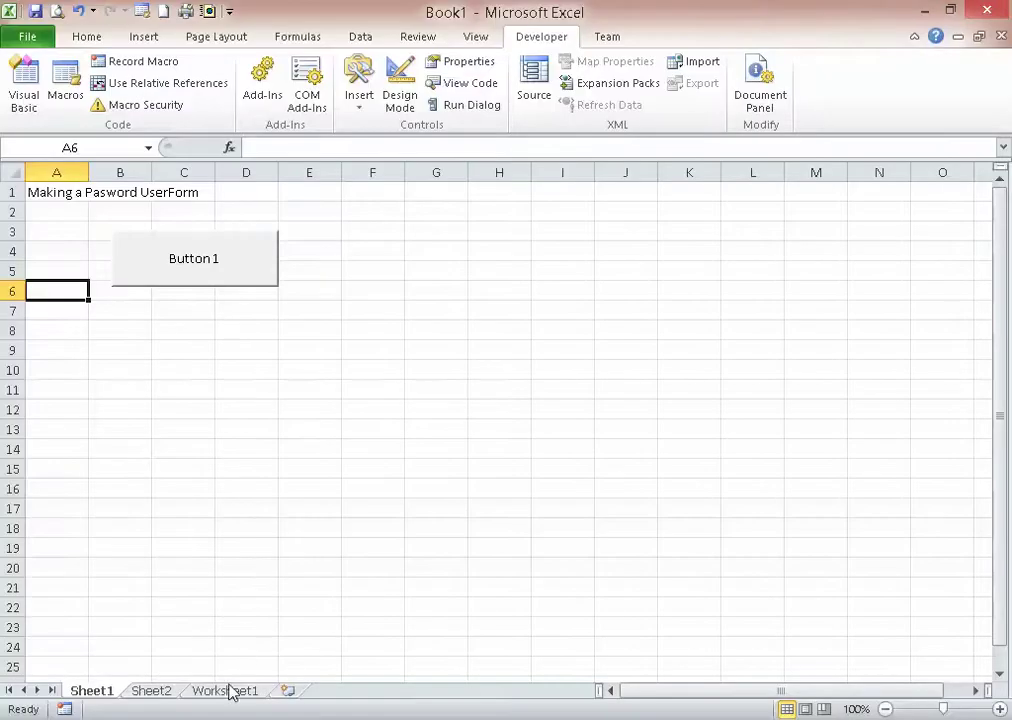
Hide Worksheet1, then test Button1's form with a wrong password and dismiss the warning
{"action": "right_click", "coordinate": [222, 692]}
{"action": "left_click", "coordinate": [268, 635]}
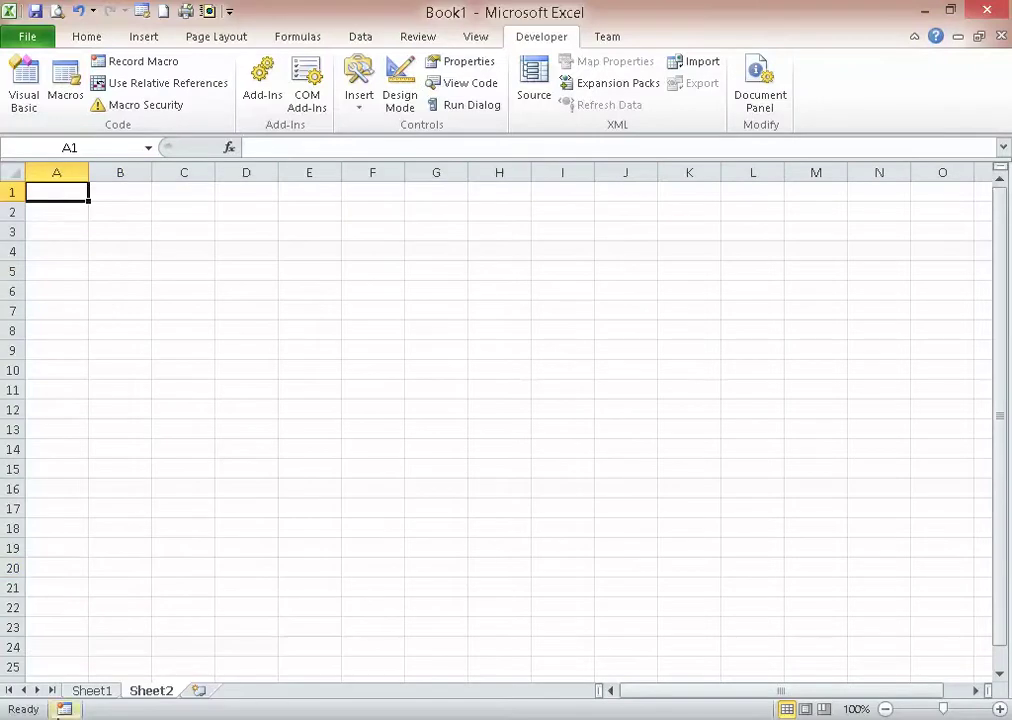
{"action": "left_click", "coordinate": [91, 690]}
{"action": "left_click", "coordinate": [203, 258]}
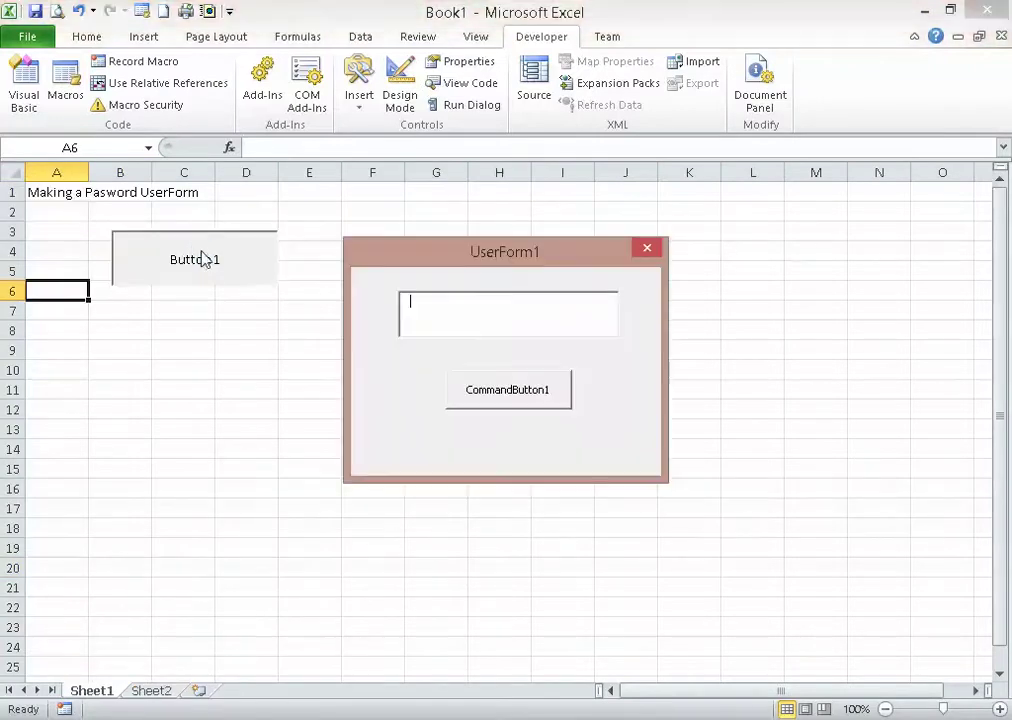
{"action": "type", "text": "******"}
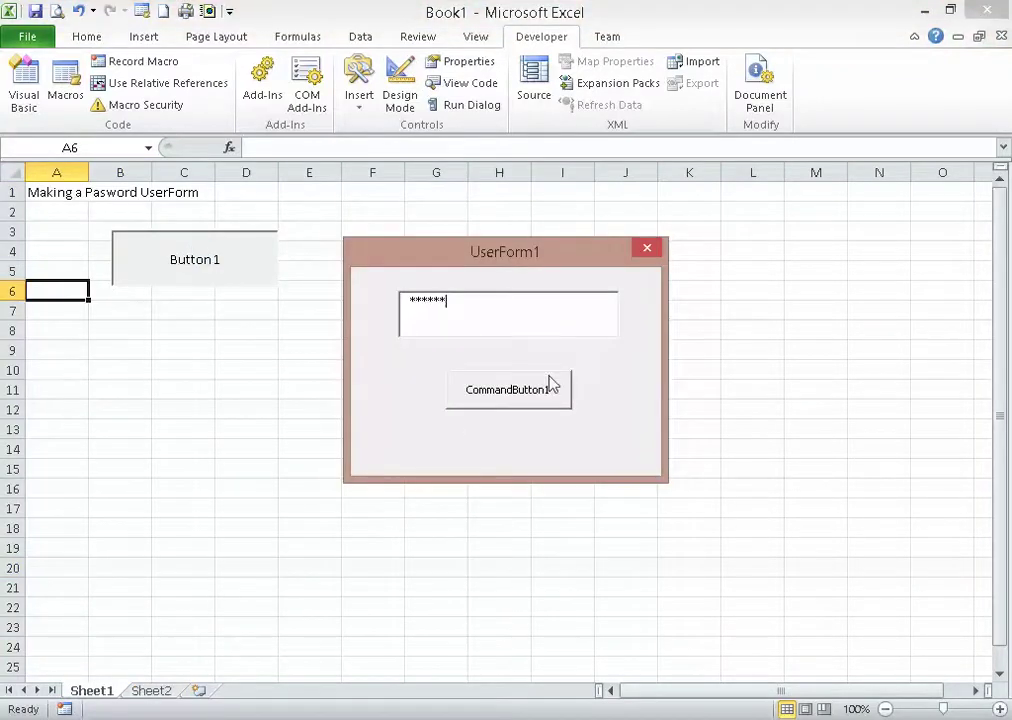
{"action": "left_click", "coordinate": [541, 396]}
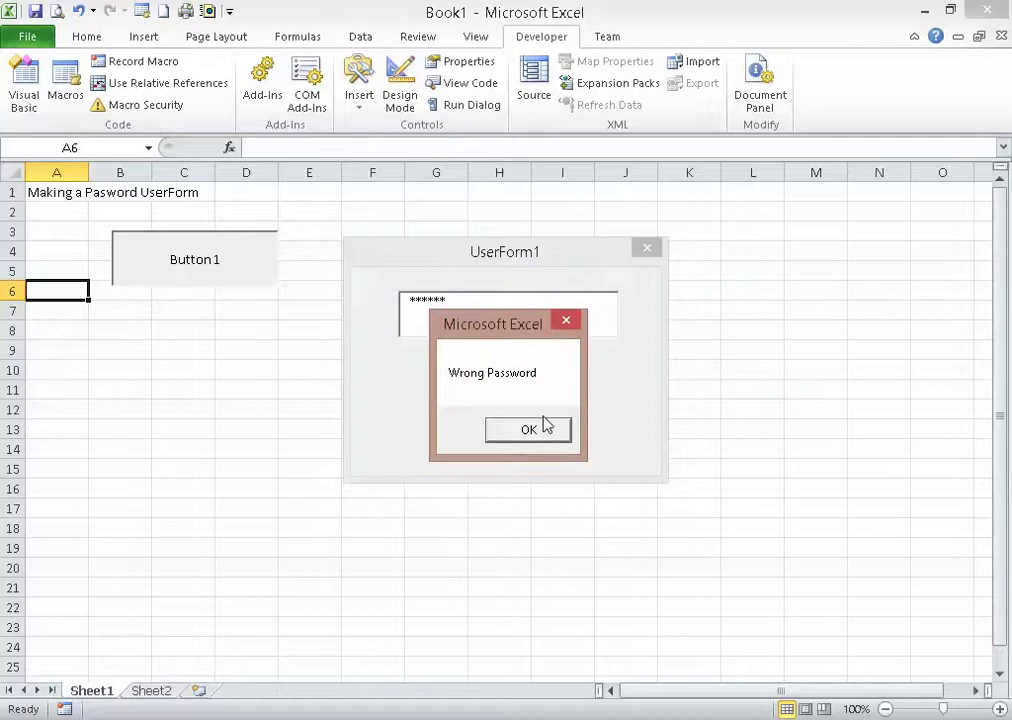
{"action": "left_click", "coordinate": [541, 428]}
Try a second wrong password, then enter the correct one to reveal Worksheet1
{"action": "left_click", "coordinate": [202, 263]}
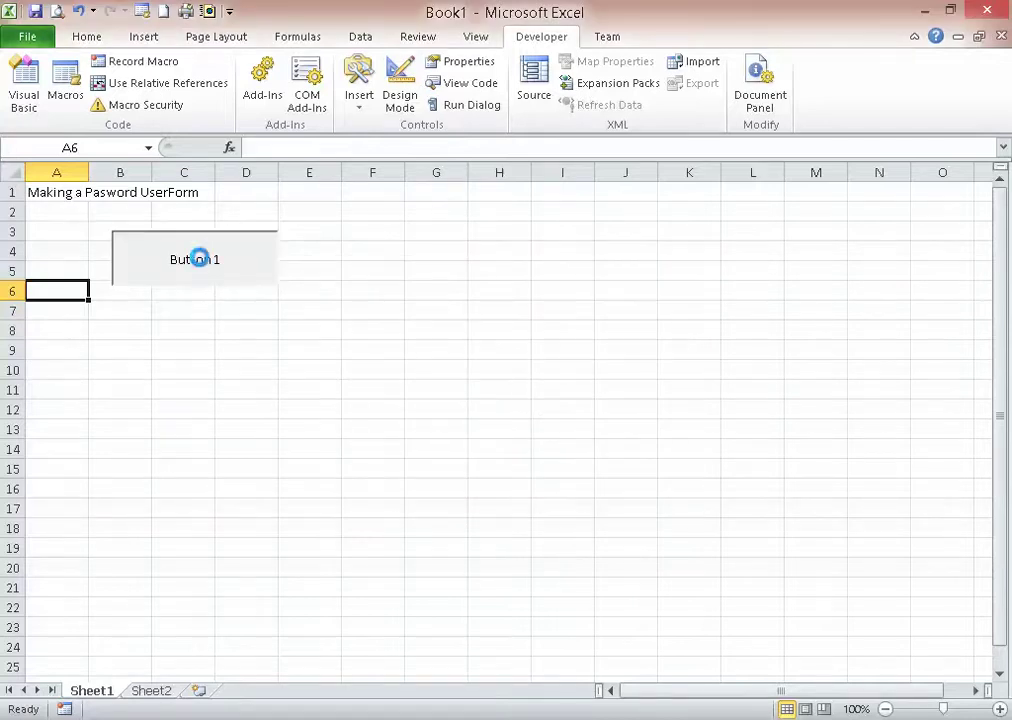
{"action": "type", "text": "**"}
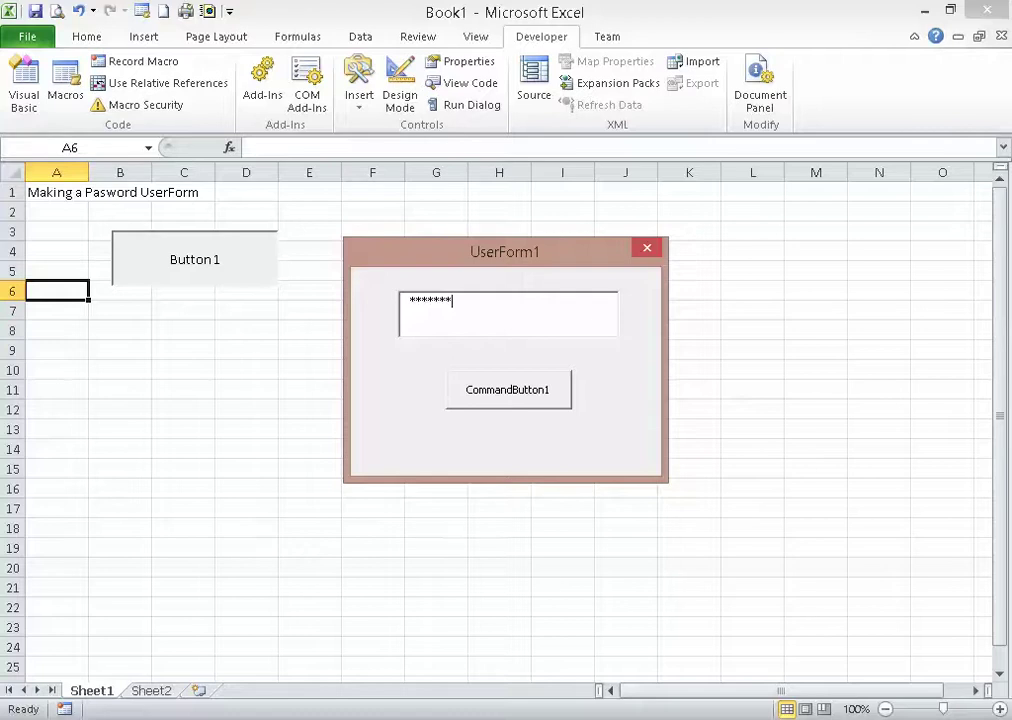
{"action": "type", "text": "*"}
{"action": "left_click", "coordinate": [522, 389]}
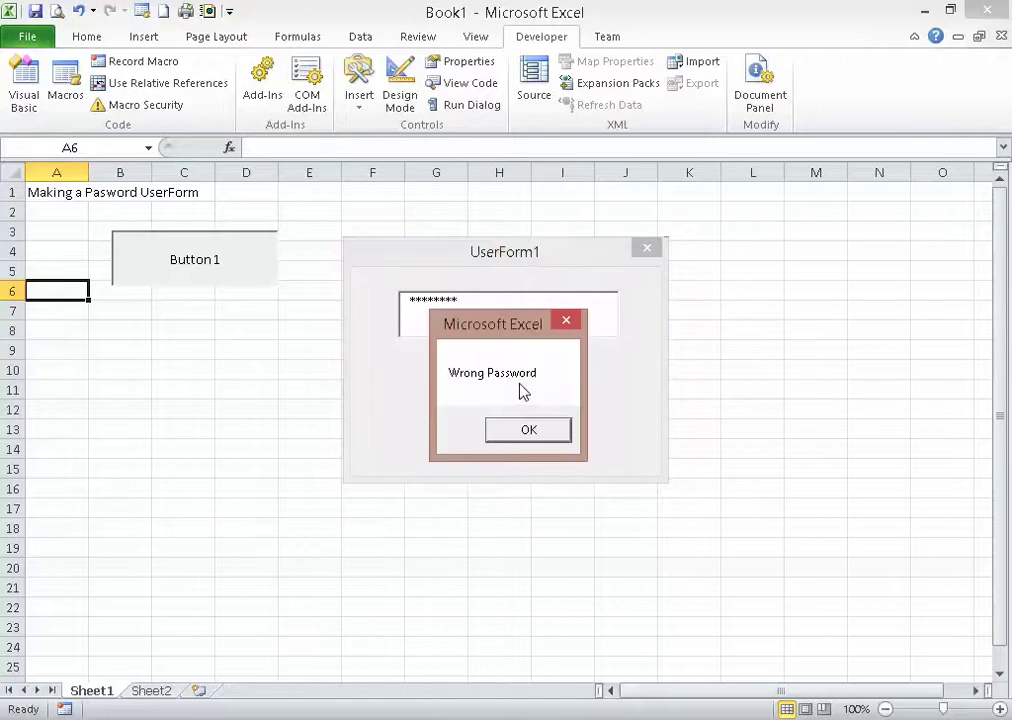
{"action": "left_click", "coordinate": [533, 428]}
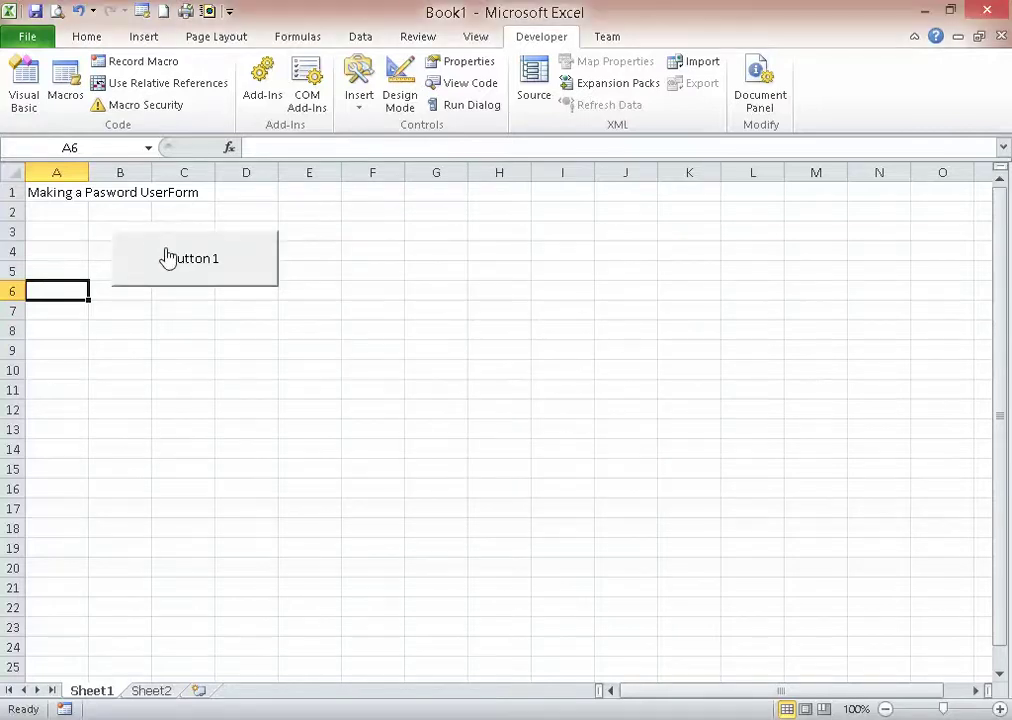
{"action": "left_click", "coordinate": [167, 255]}
{"action": "type", "text": "*"}
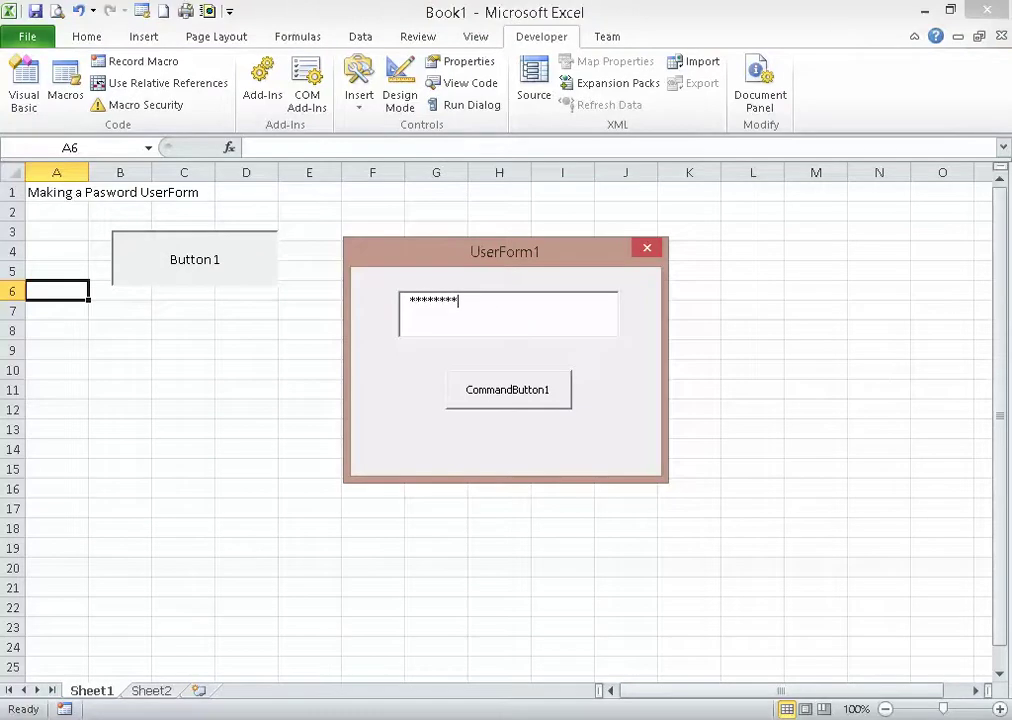
{"action": "left_click", "coordinate": [538, 390]}
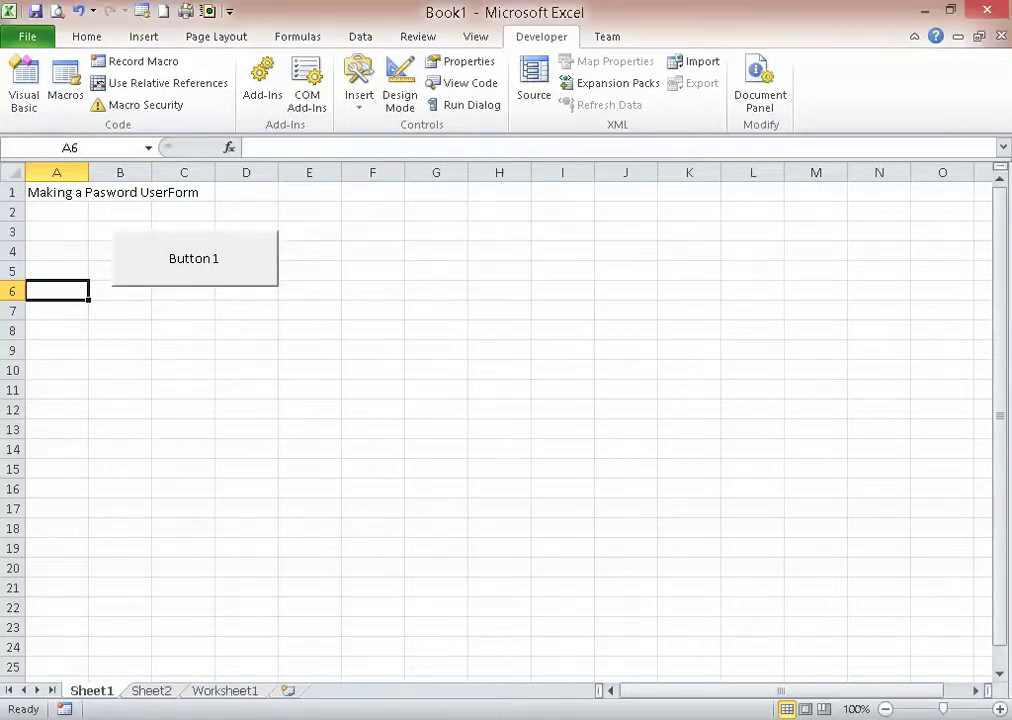
Hide Worksheet1 again and return to Sheet1
{"action": "right_click", "coordinate": [235, 690]}
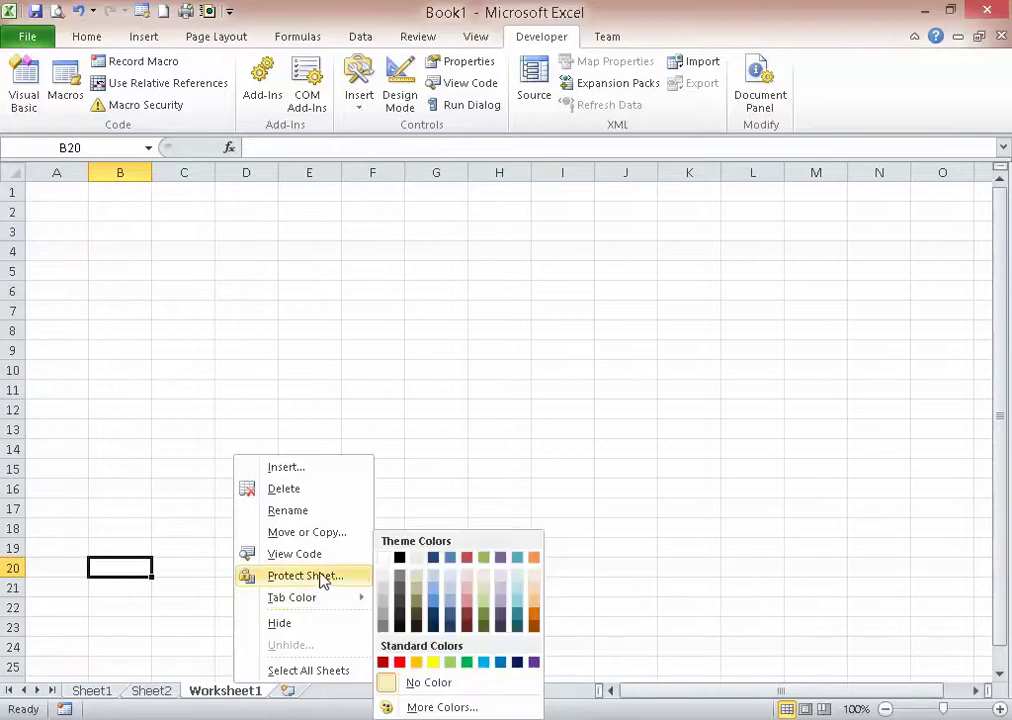
{"action": "left_click", "coordinate": [302, 624]}
{"action": "left_click", "coordinate": [100, 692]}
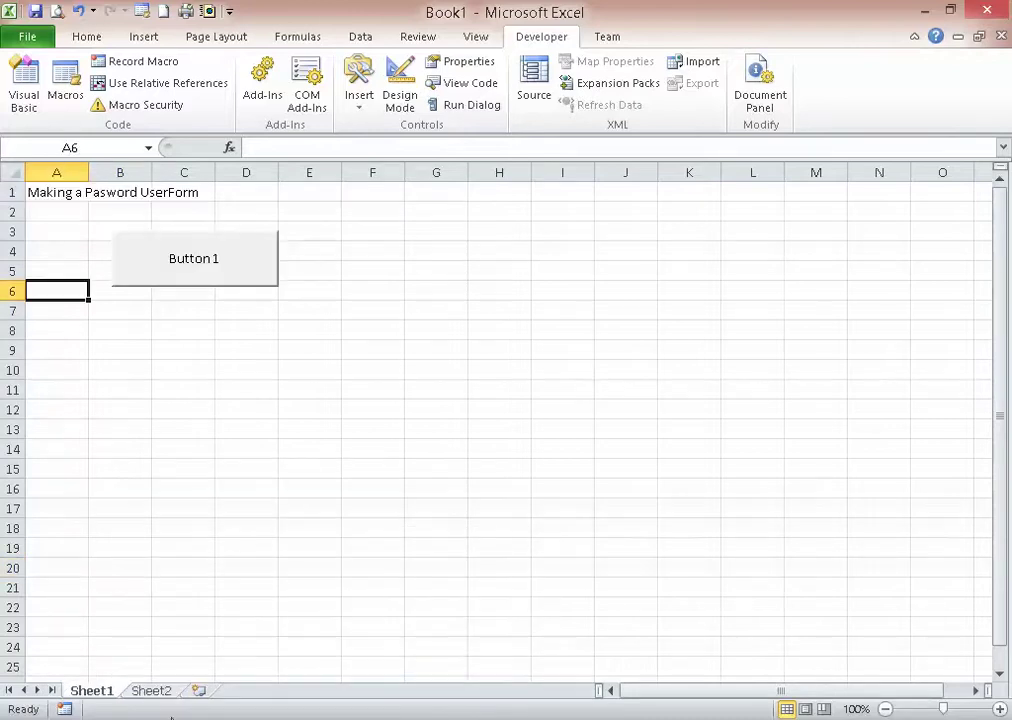
{"action": "mouse_move", "coordinate": [324, 716]}
{"action": "left_click", "coordinate": [25, 78]}
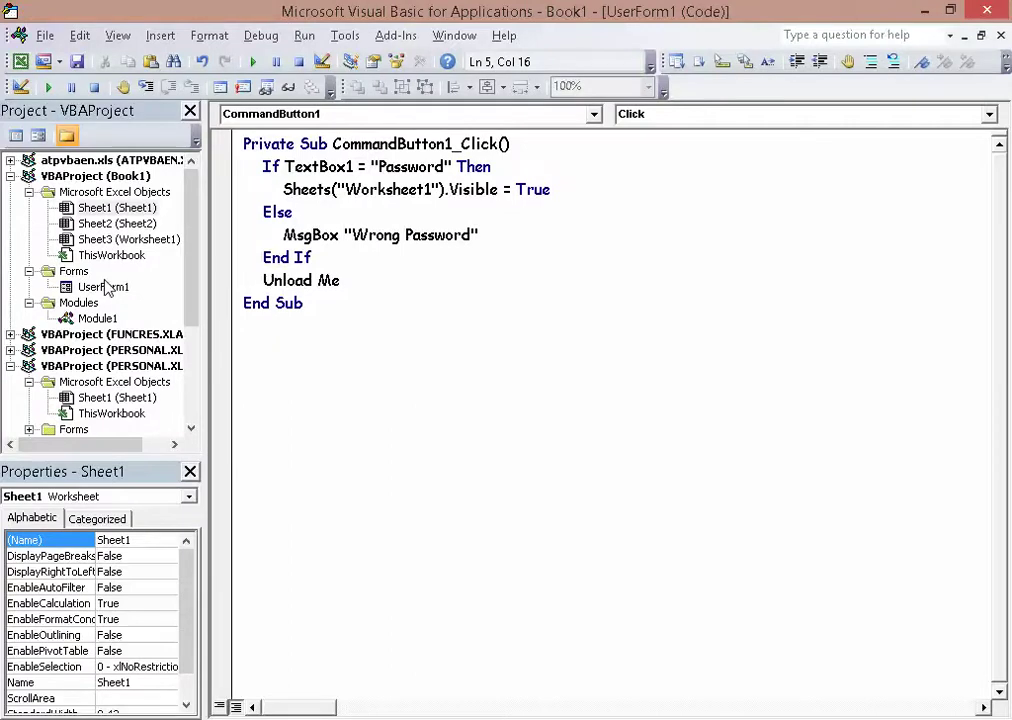
Set UserForm1's CommandButton1 caption to 'Enter Password' and close the VBA editor
{"action": "double_click", "coordinate": [104, 287]}
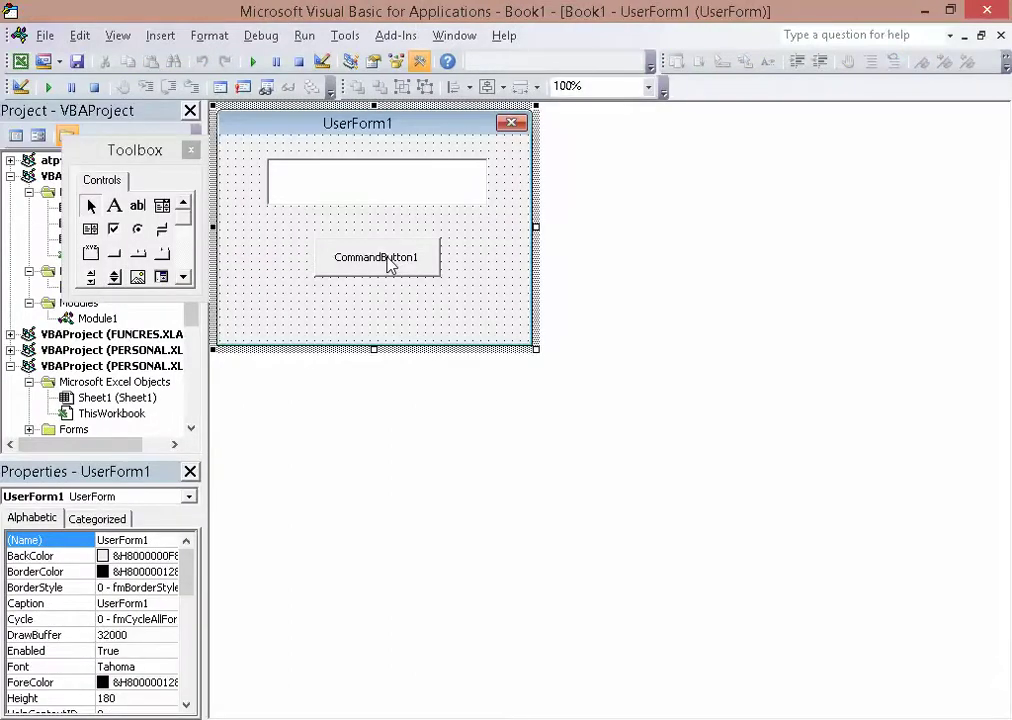
{"action": "left_click", "coordinate": [390, 264]}
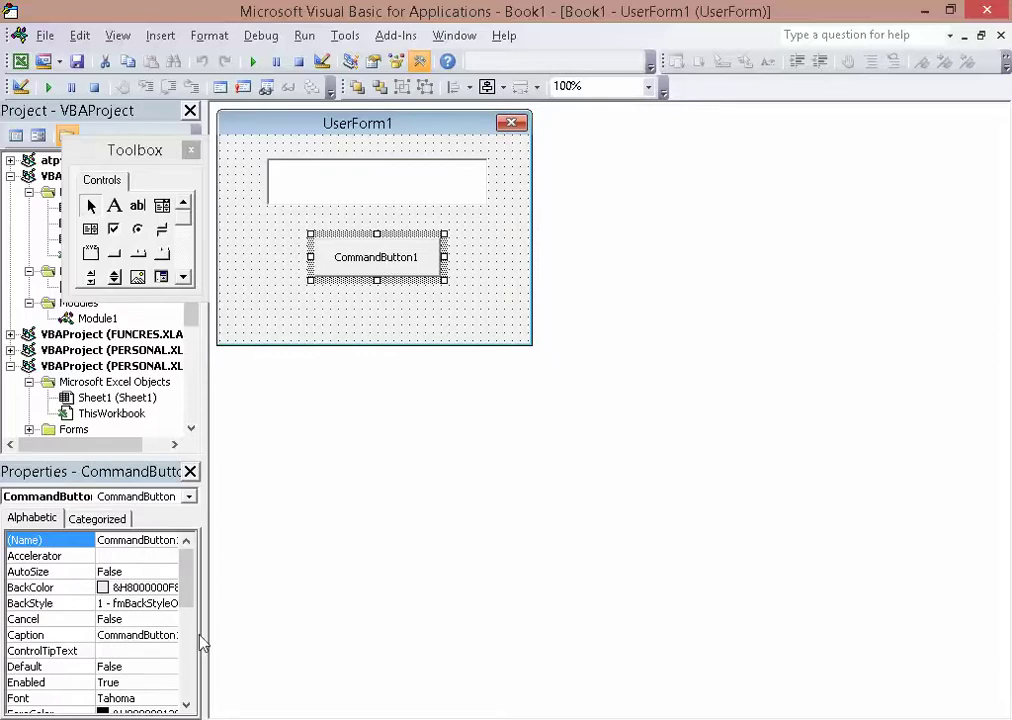
{"action": "left_click_drag", "start_coordinate": [202, 636], "coordinate": [270, 636]}
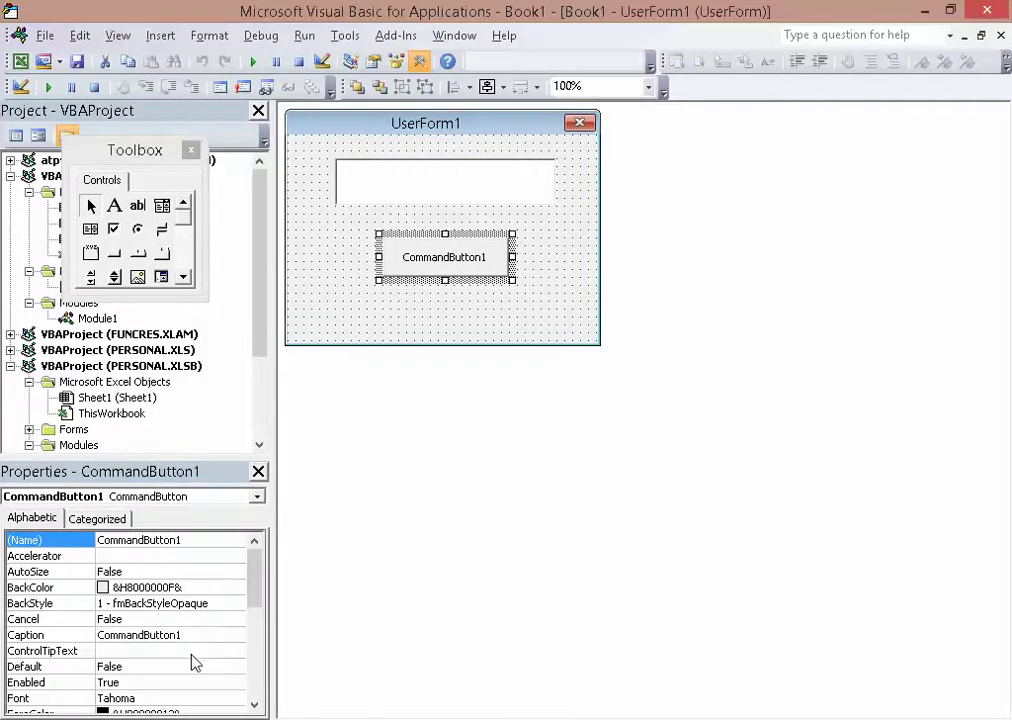
{"action": "left_click", "coordinate": [194, 637]}
{"action": "left_click", "coordinate": [80, 636]}
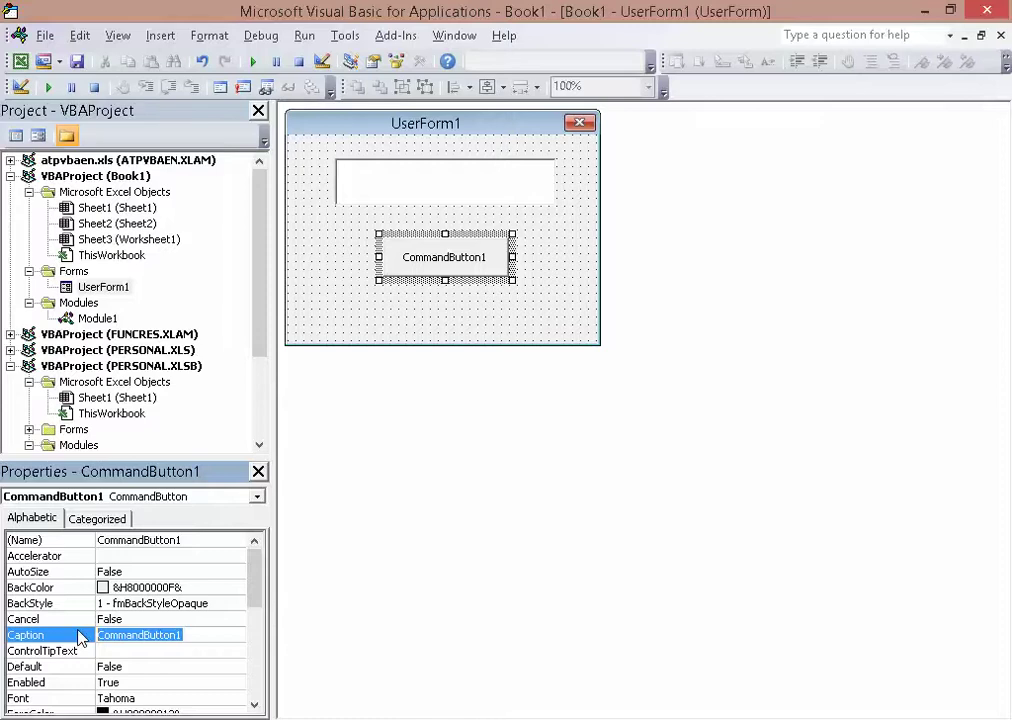
{"action": "type", "text": "Enter Password"}
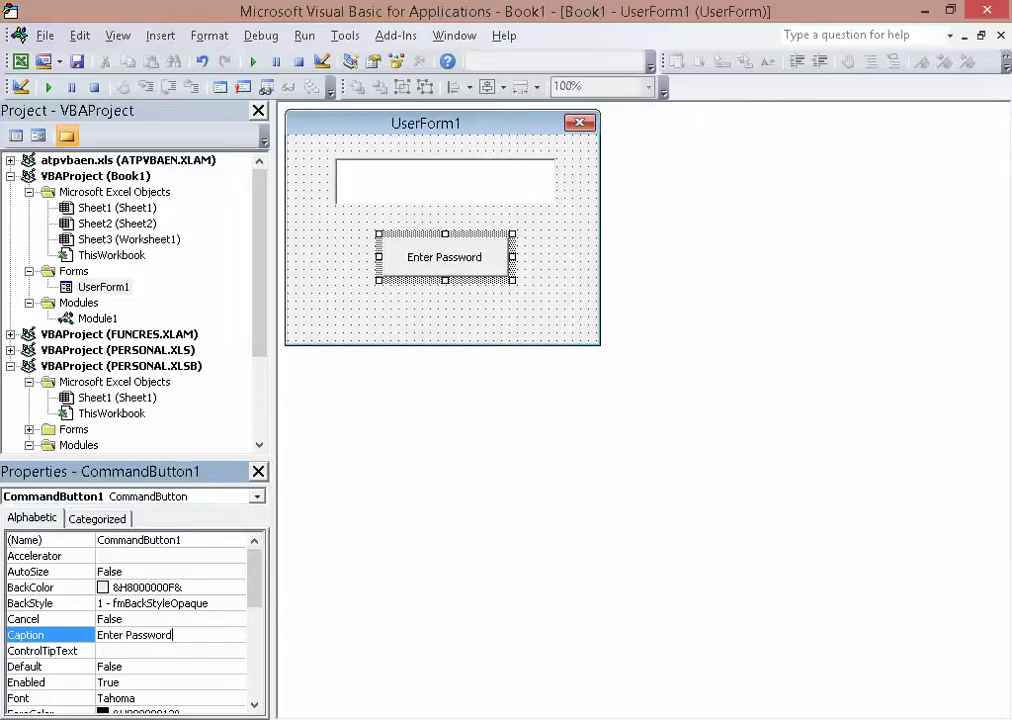
{"action": "left_click", "coordinate": [460, 310]}
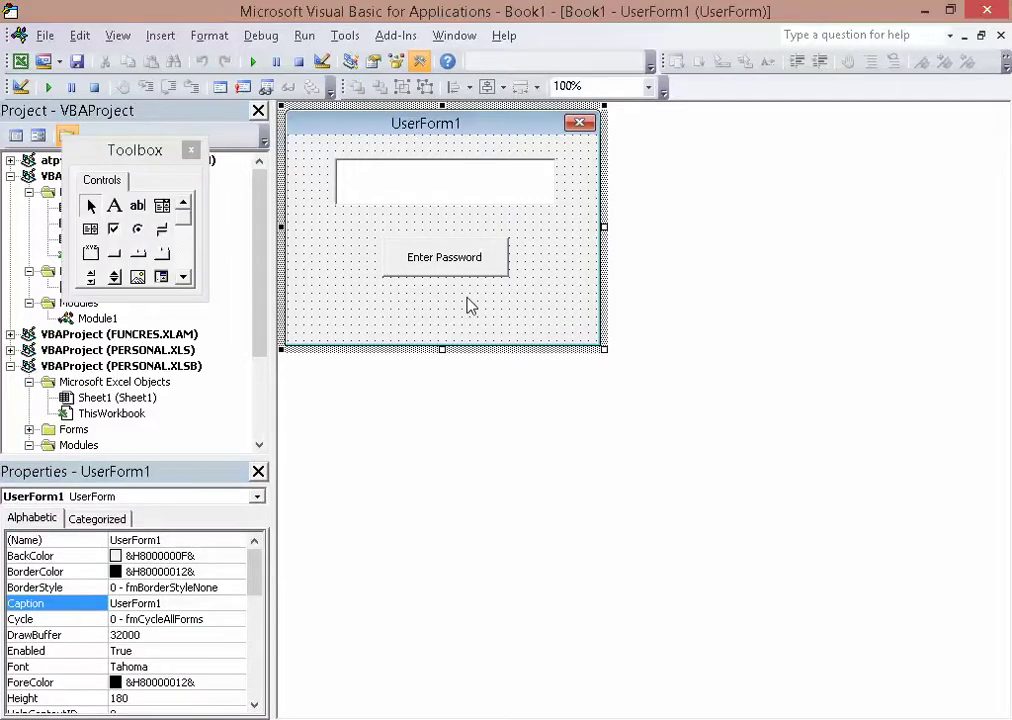
{"action": "left_click", "coordinate": [1003, 10]}
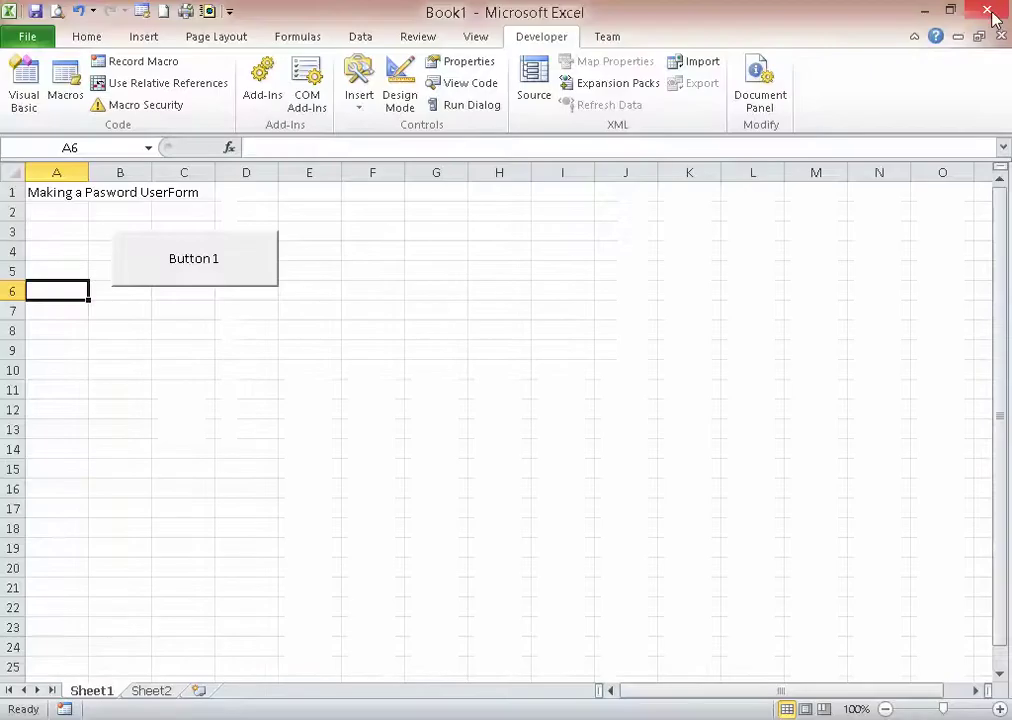
Open the form from Button1 and submit the correct password to unhide Worksheet1
{"action": "left_click", "coordinate": [219, 257]}
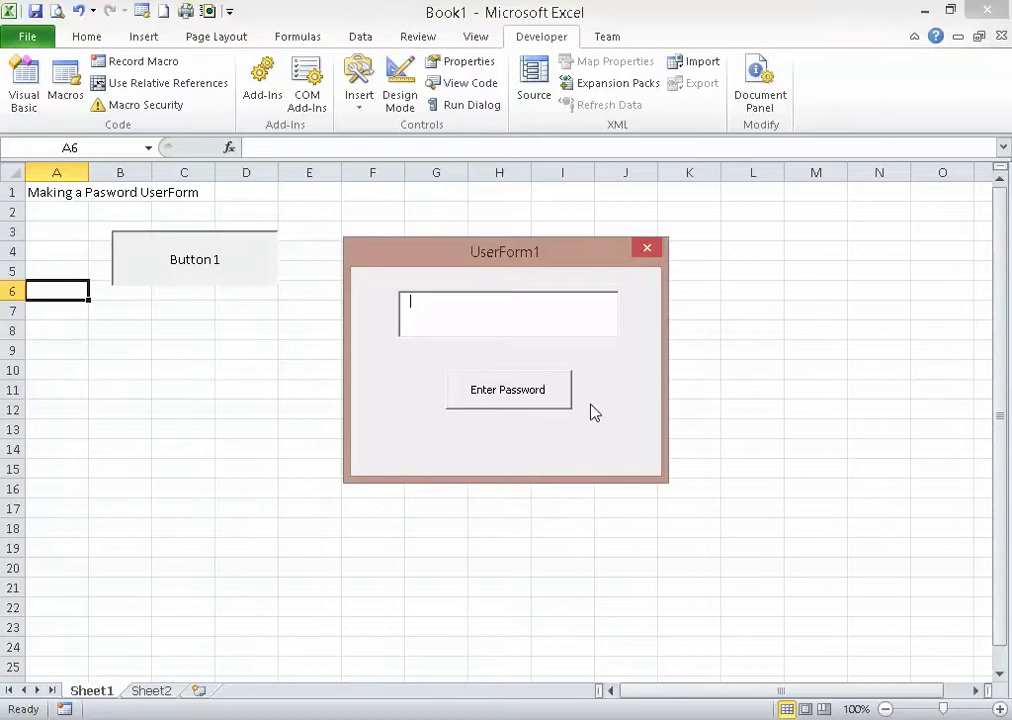
{"action": "type", "text": "**"}
{"action": "left_click", "coordinate": [557, 395]}
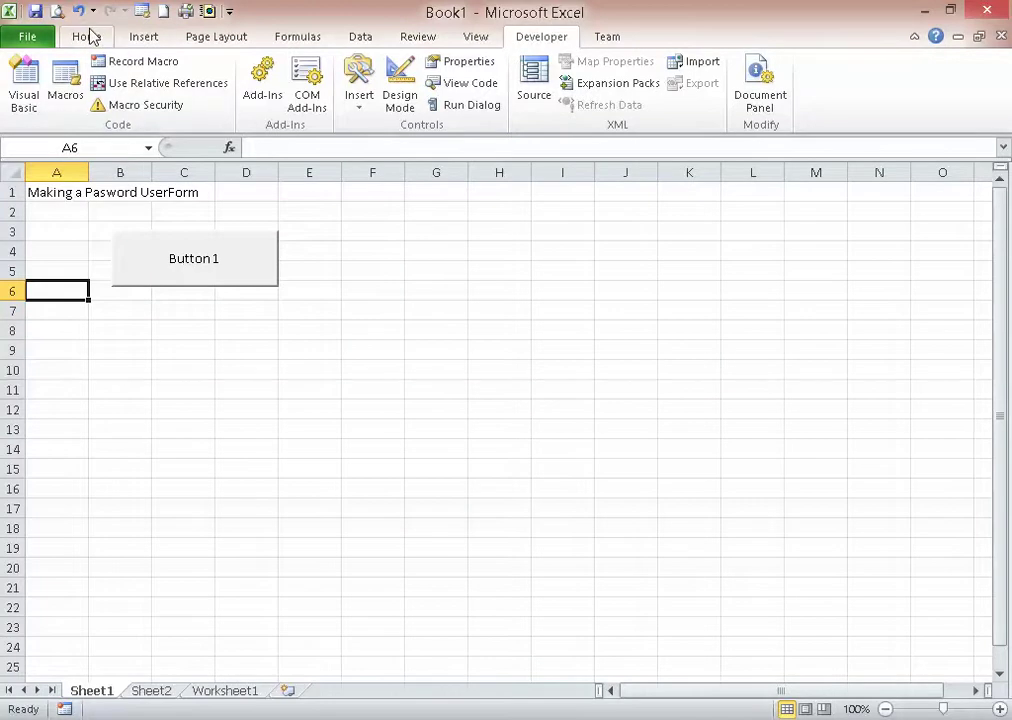
Save the workbook in Downloads as Excel Macro-Enabled Workbook 'PasswordUserform.xlsm'
{"action": "left_click", "coordinate": [38, 12]}
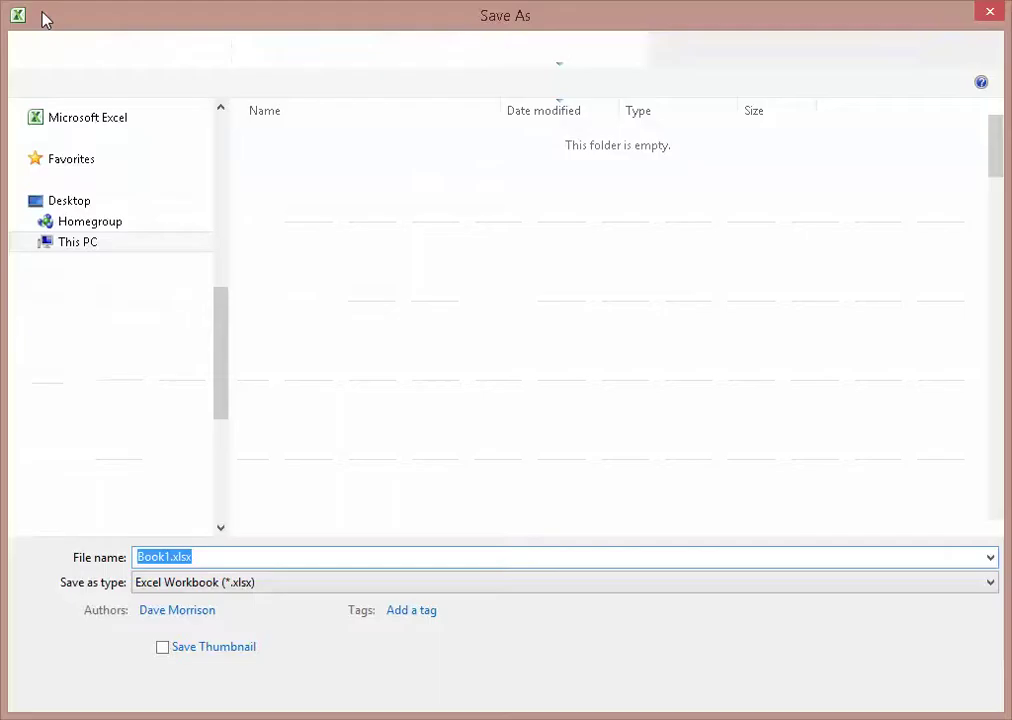
{"action": "left_click", "coordinate": [338, 594]}
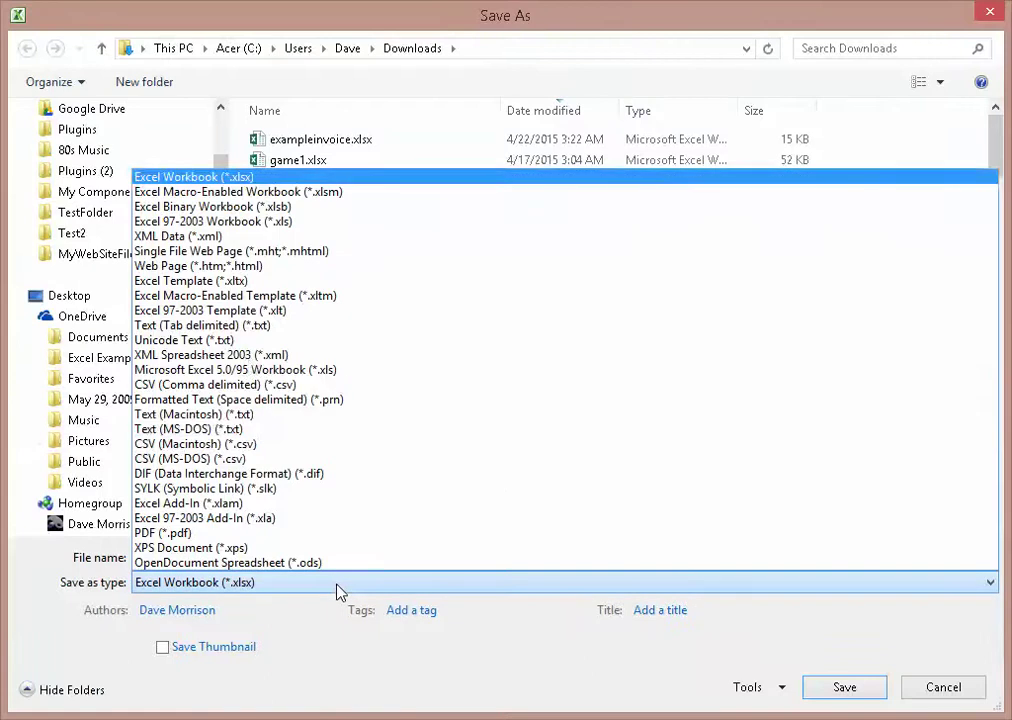
{"action": "left_click", "coordinate": [308, 196]}
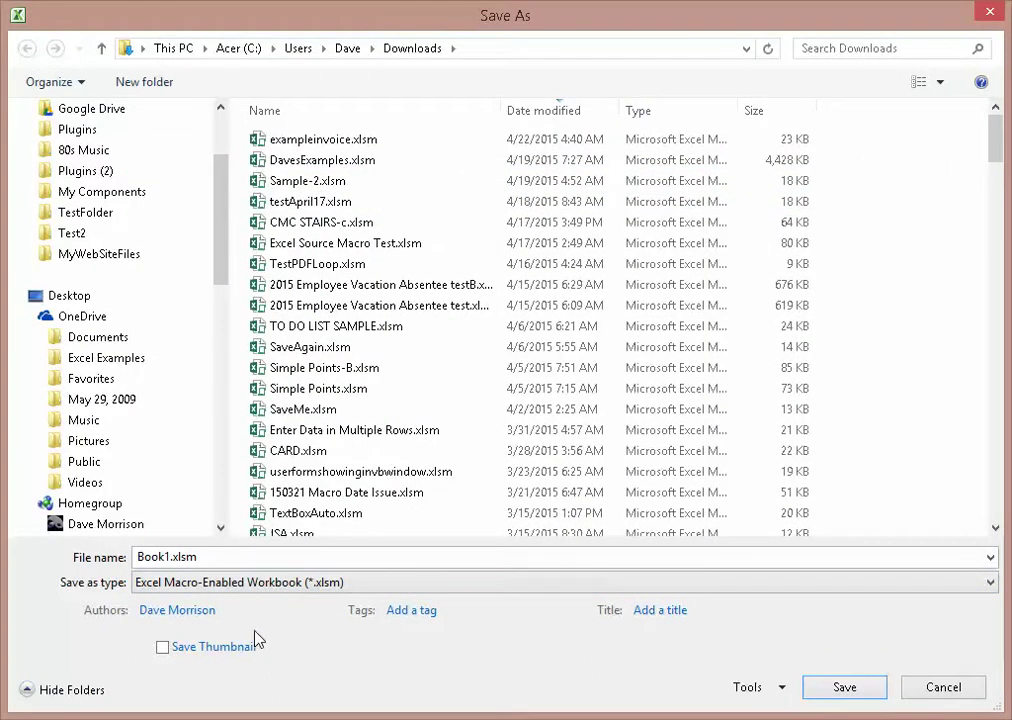
{"action": "double_click", "coordinate": [186, 560]}
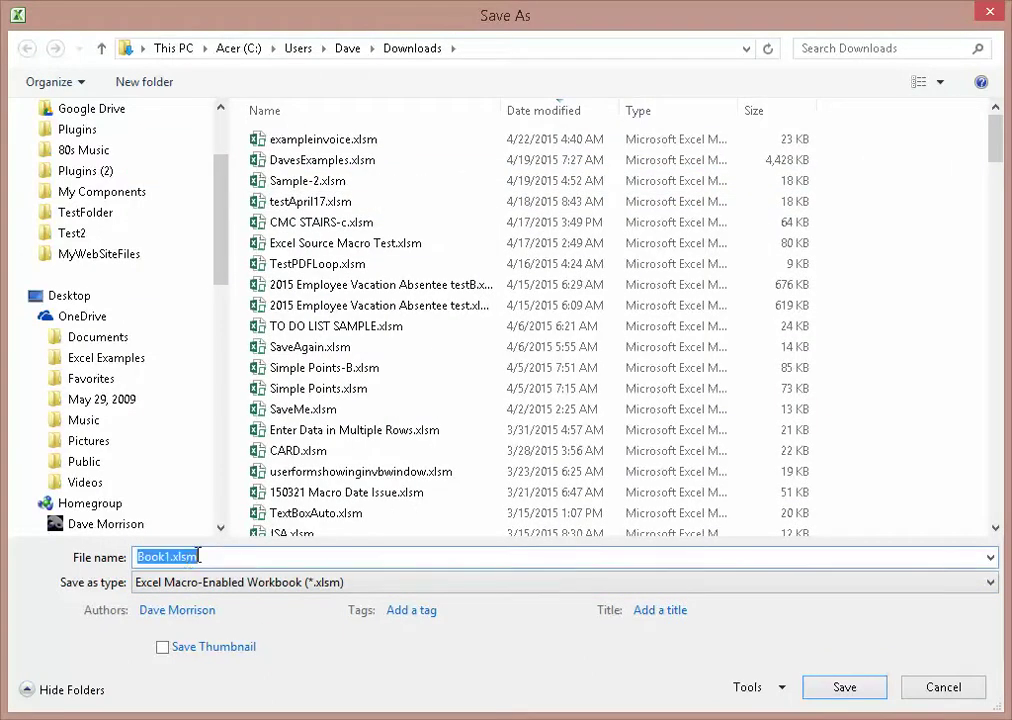
{"action": "type", "text": "PasswordC"}
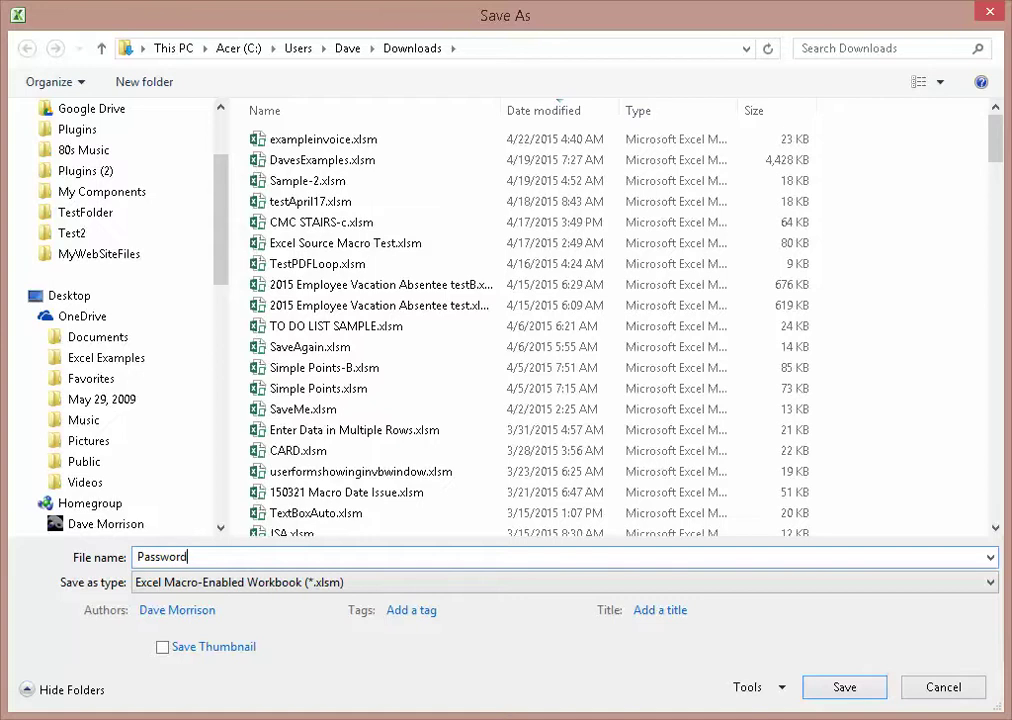
{"action": "type", "text": "har"}
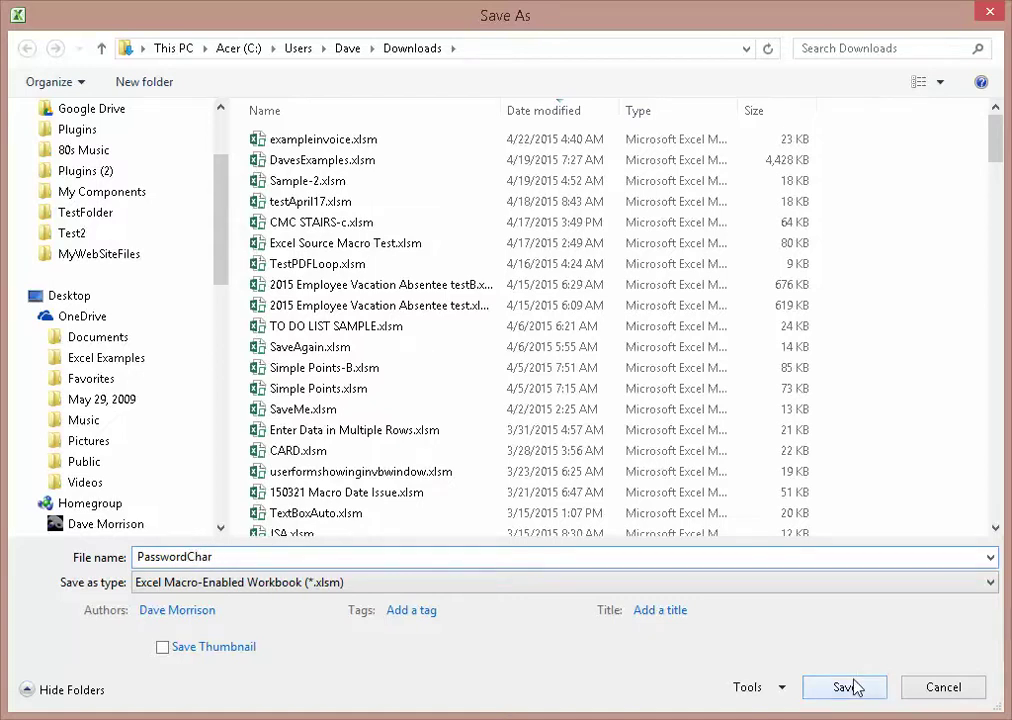
{"action": "key", "text": "BackSpace"}
{"action": "key", "text": "BackSpace"}
{"action": "key", "text": "BackSpace"}
{"action": "type", "text": "d"}
{"action": "left_click", "coordinate": [848, 690]}
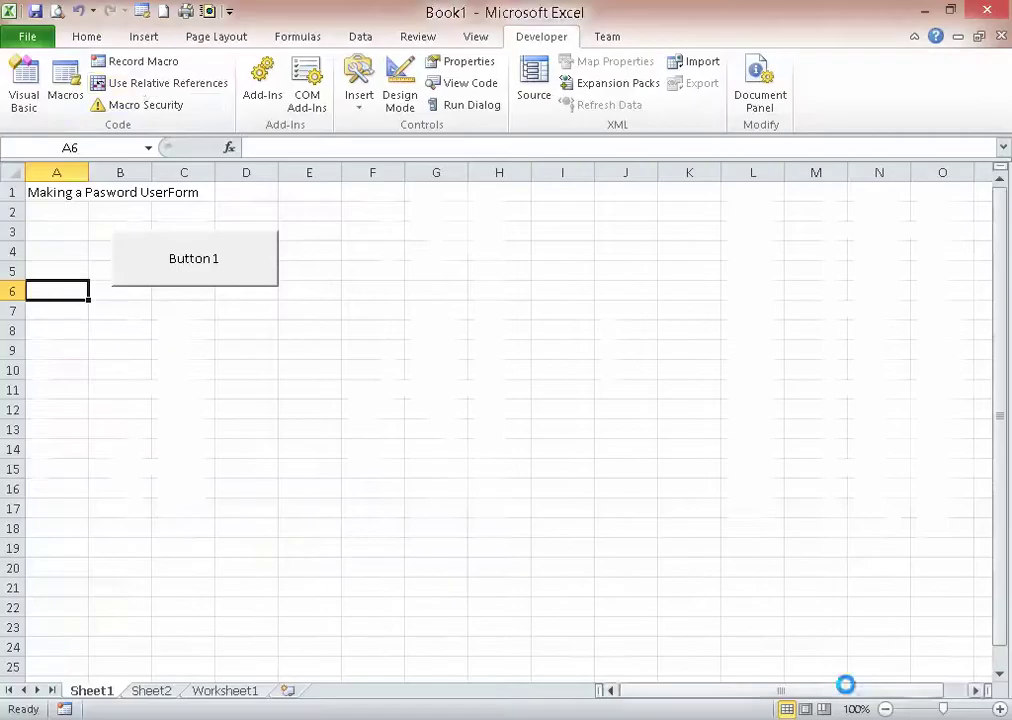